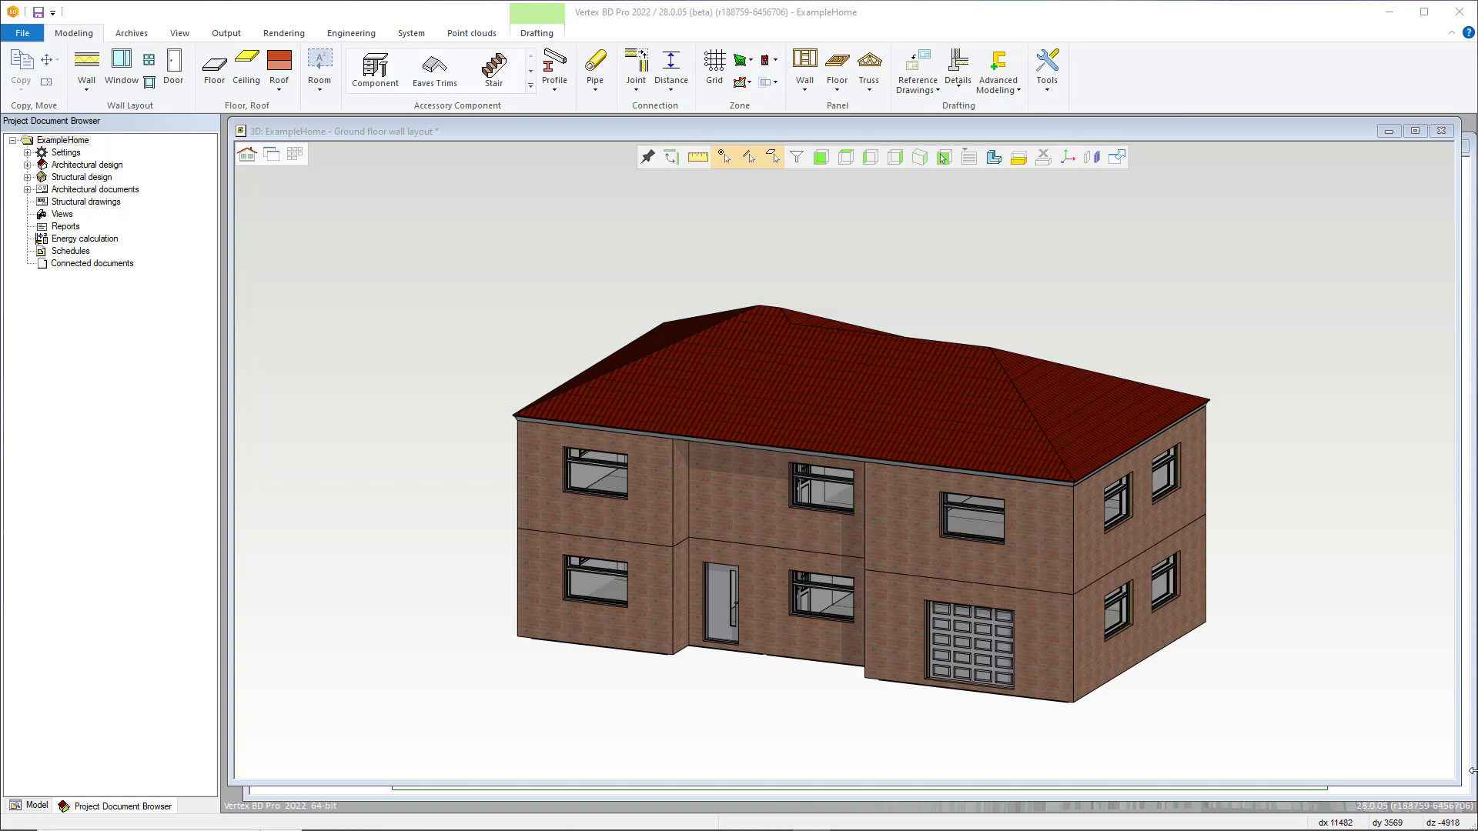
Focus the 3D house view, dismiss the Wall context menu, and open the Wall dropdown's insertion options.
{"action": "left_click", "coordinate": [1472, 771]}
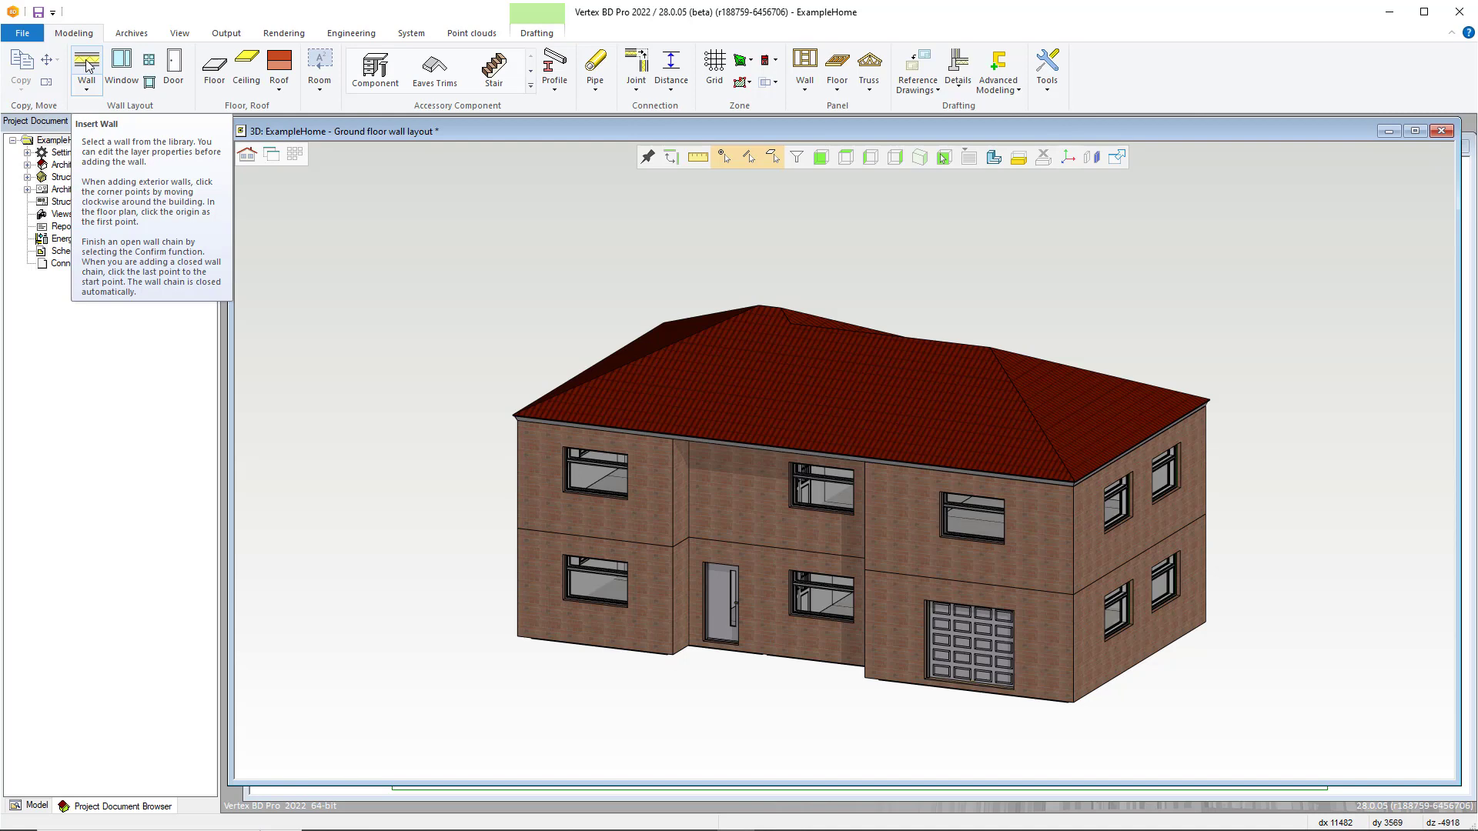
{"action": "right_click", "coordinate": [92, 101]}
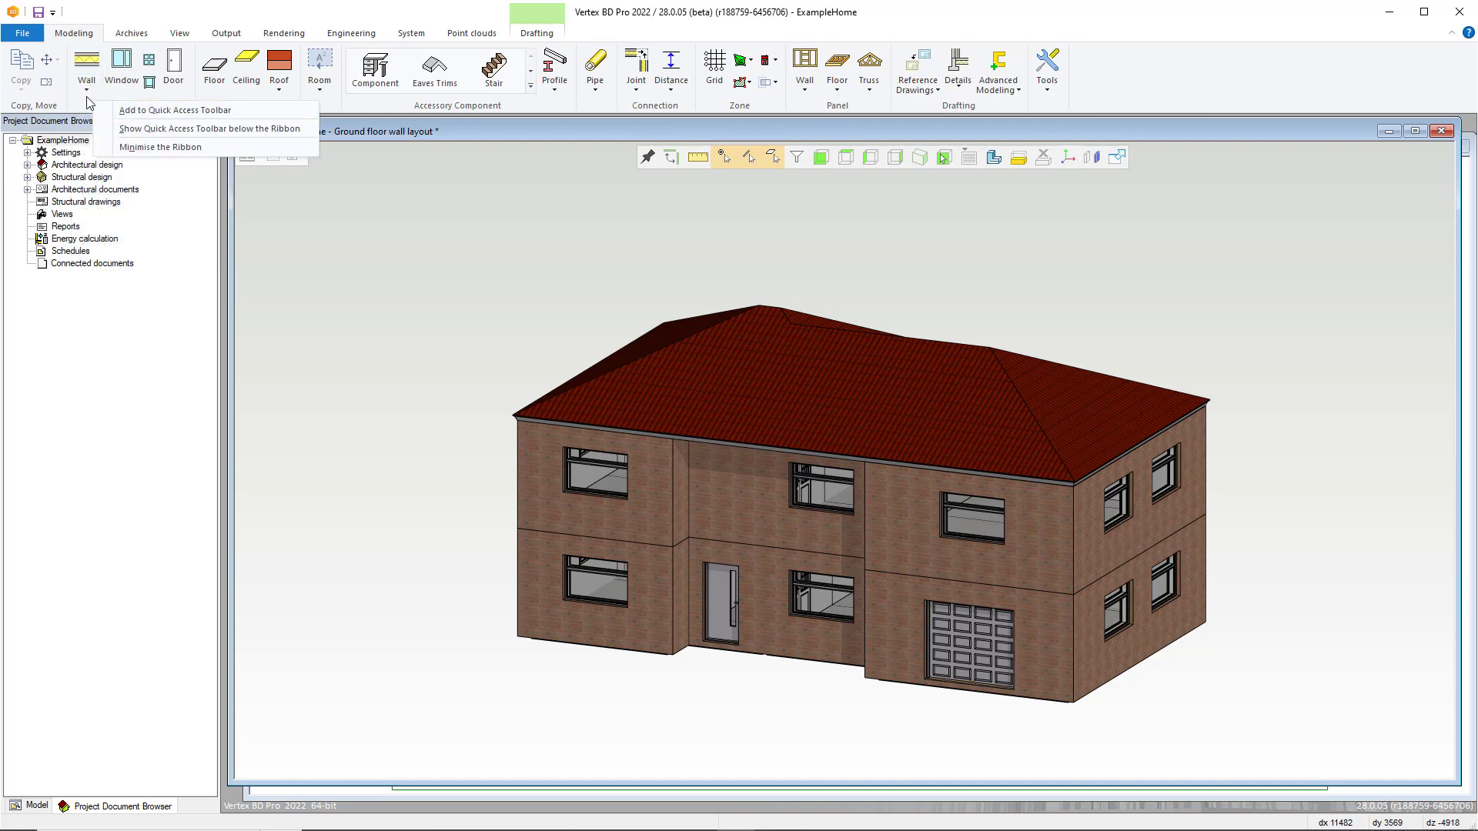
{"action": "left_click", "coordinate": [283, 196]}
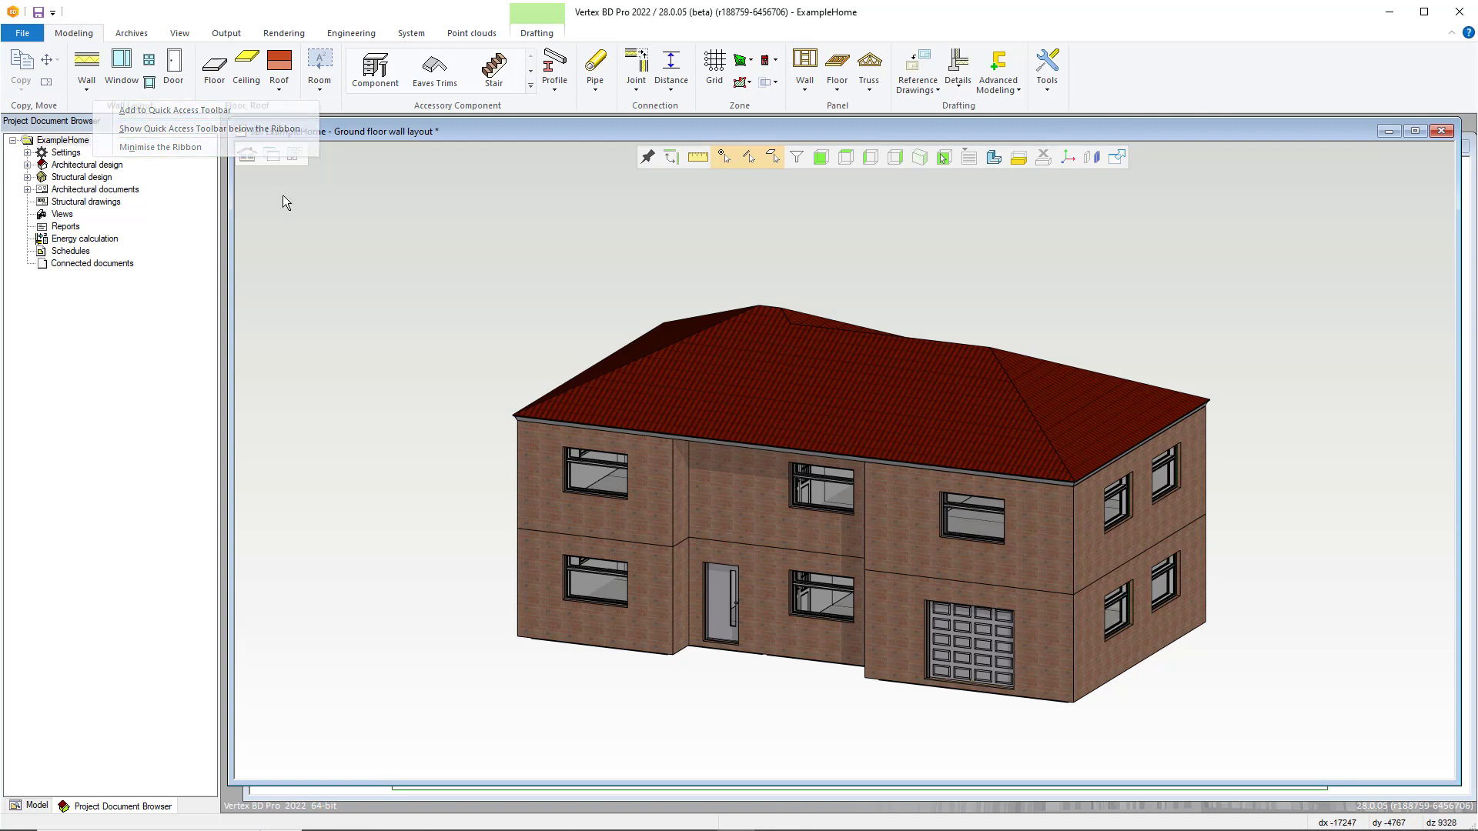
{"action": "left_click", "coordinate": [83, 92]}
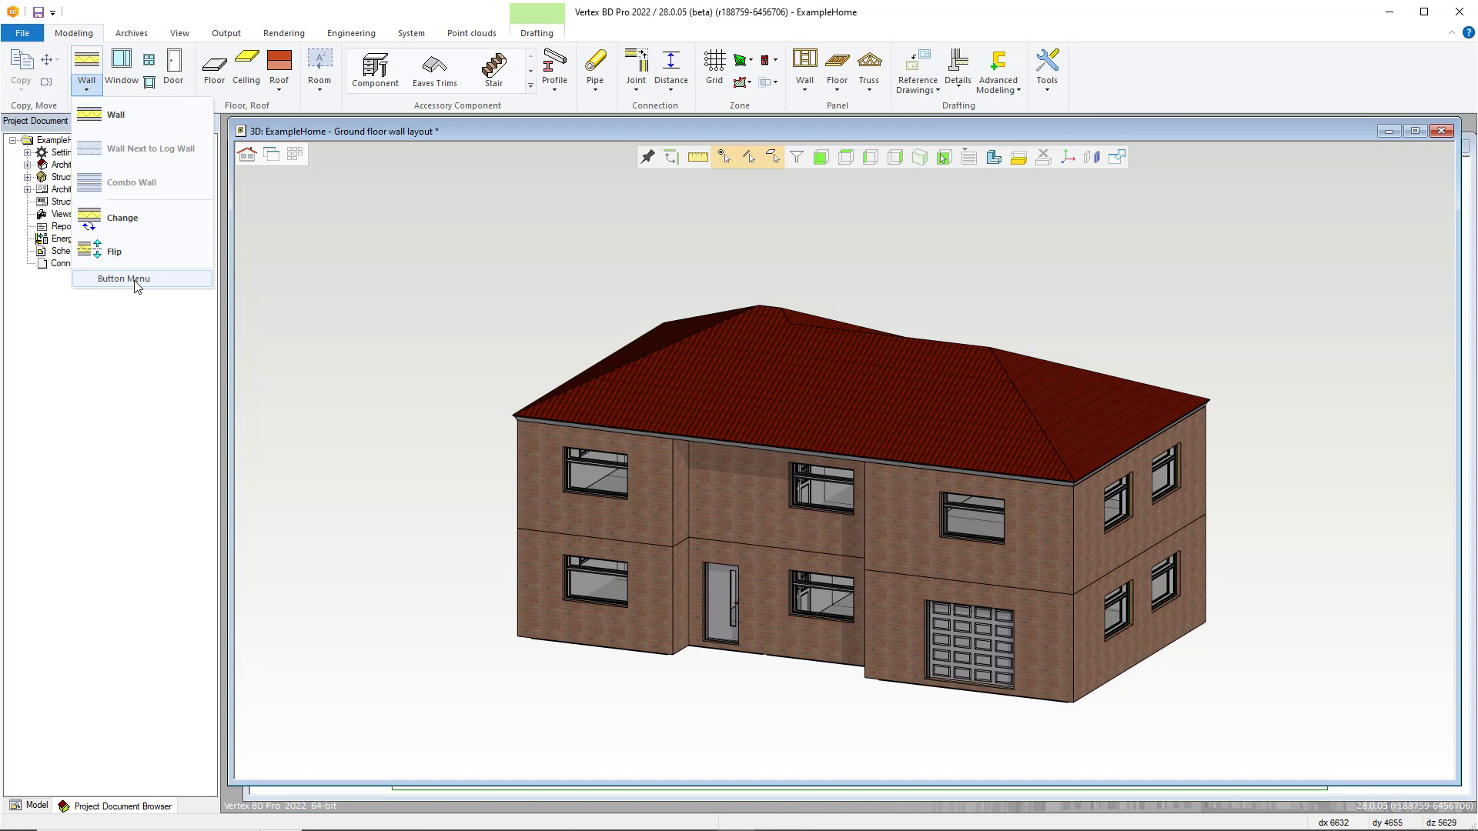
Detach the wall tools as a floating Button Menu toolbar, reposition it, then close it.
{"action": "left_click", "coordinate": [178, 282]}
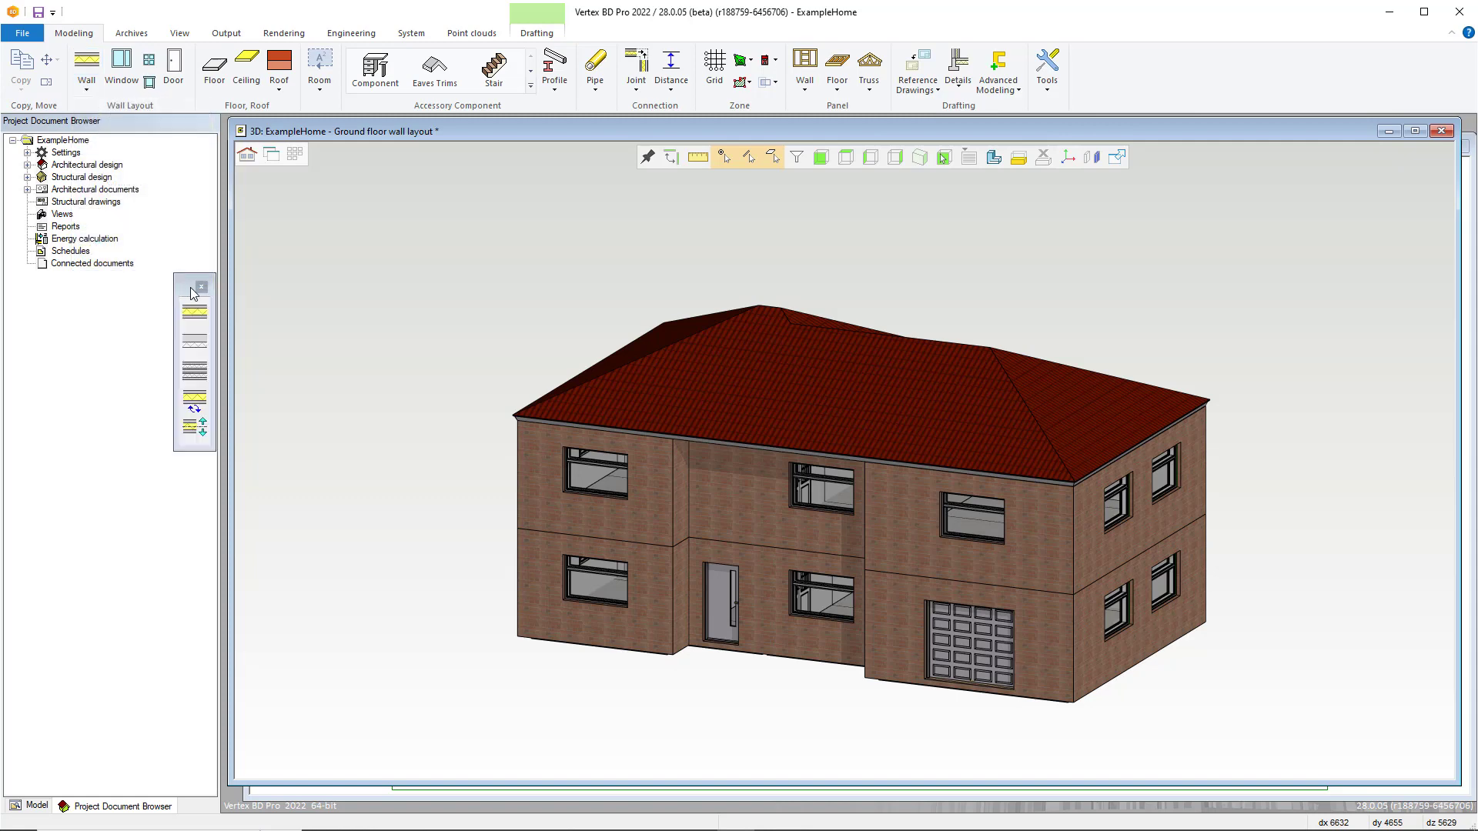
{"action": "mouse_move", "coordinate": [186, 285]}
{"action": "left_mouse_down"}
{"action": "mouse_move", "coordinate": [122, 298]}
{"action": "mouse_move", "coordinate": [115, 316]}
{"action": "mouse_move", "coordinate": [161, 337]}
{"action": "mouse_move", "coordinate": [184, 309]}
{"action": "left_mouse_up"}
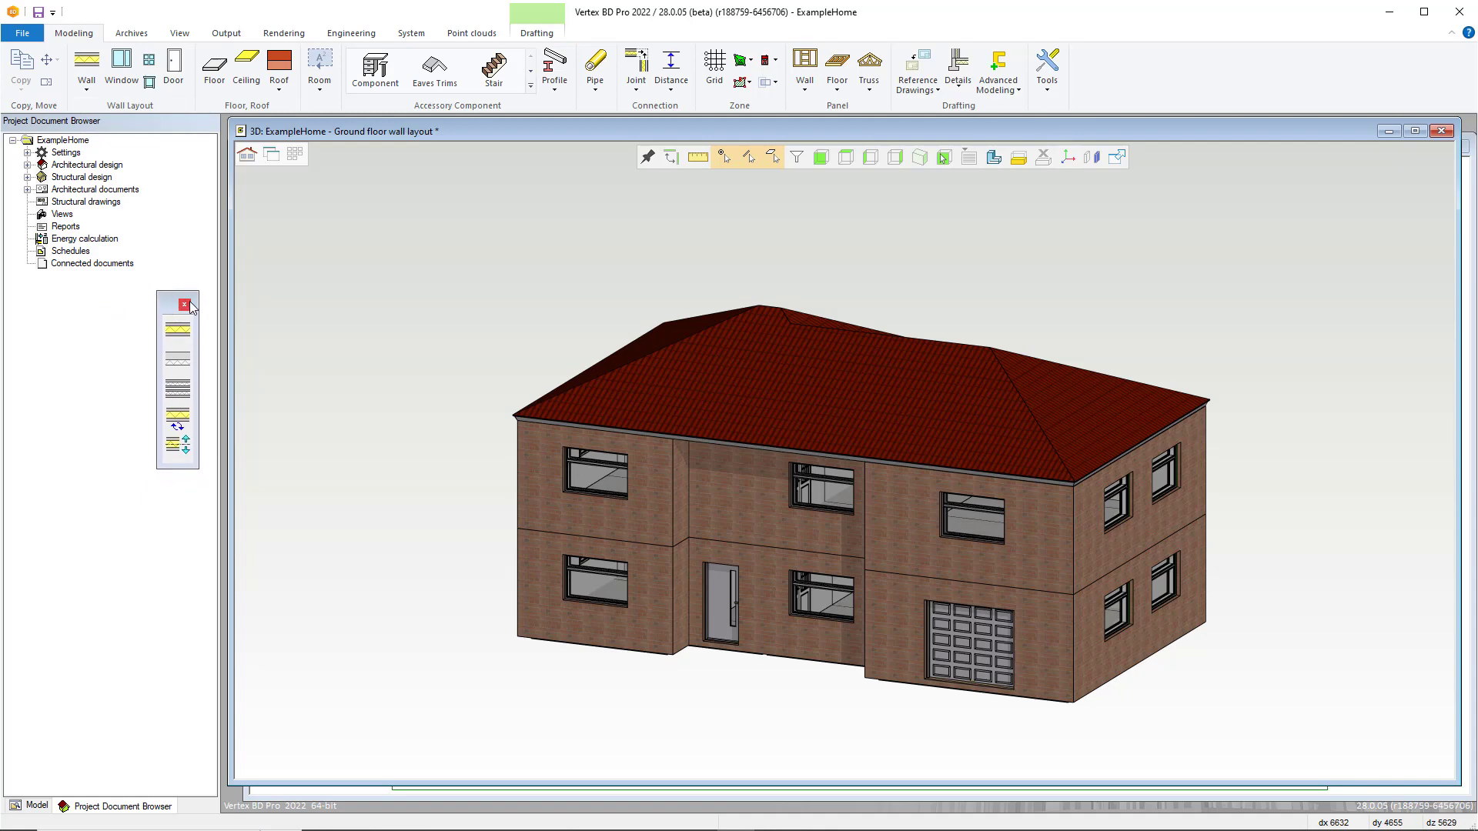
{"action": "left_click", "coordinate": [184, 306]}
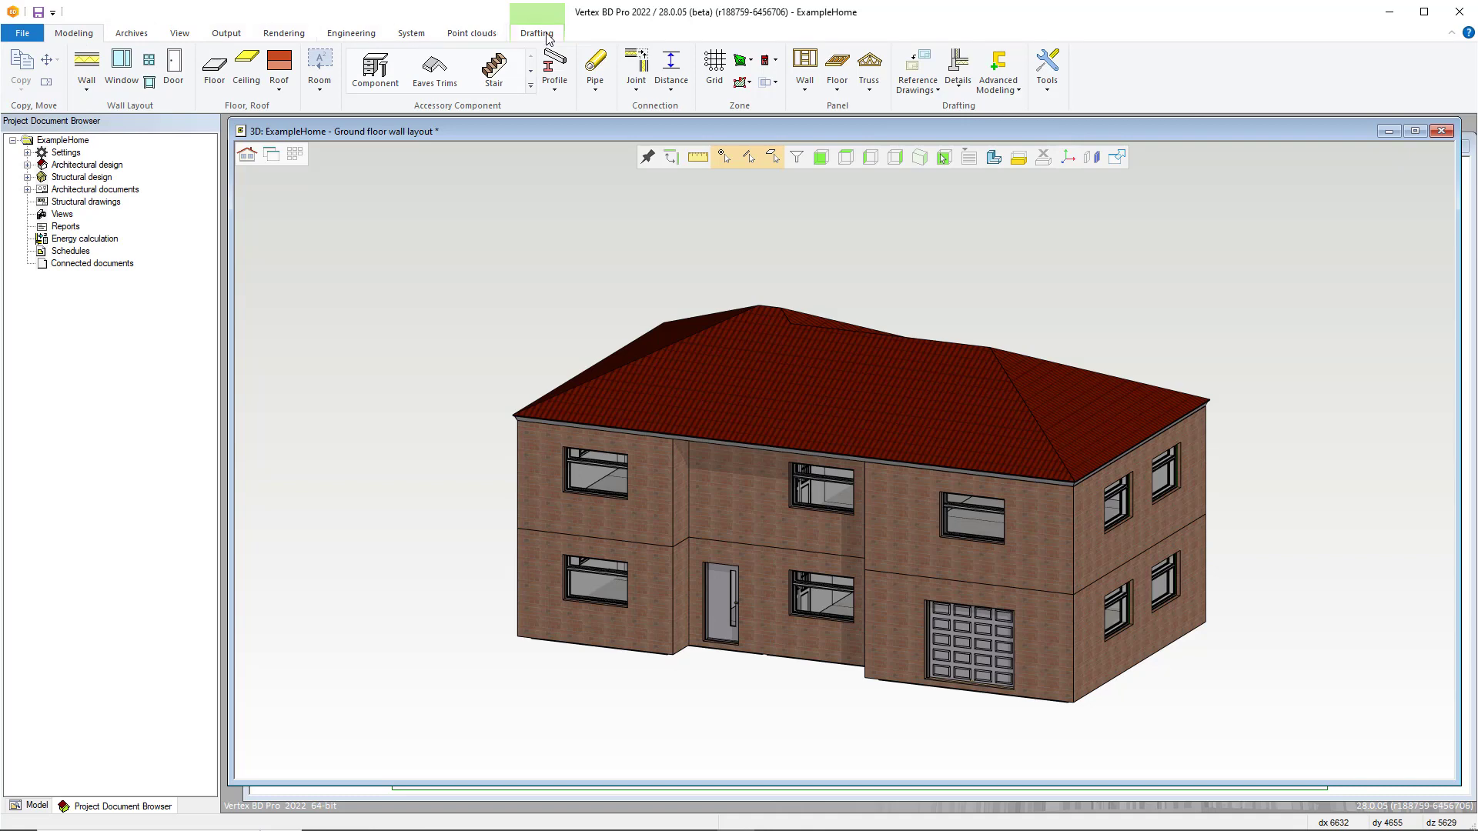
{"action": "left_click", "coordinate": [91, 94]}
{"action": "left_click", "coordinate": [279, 92]}
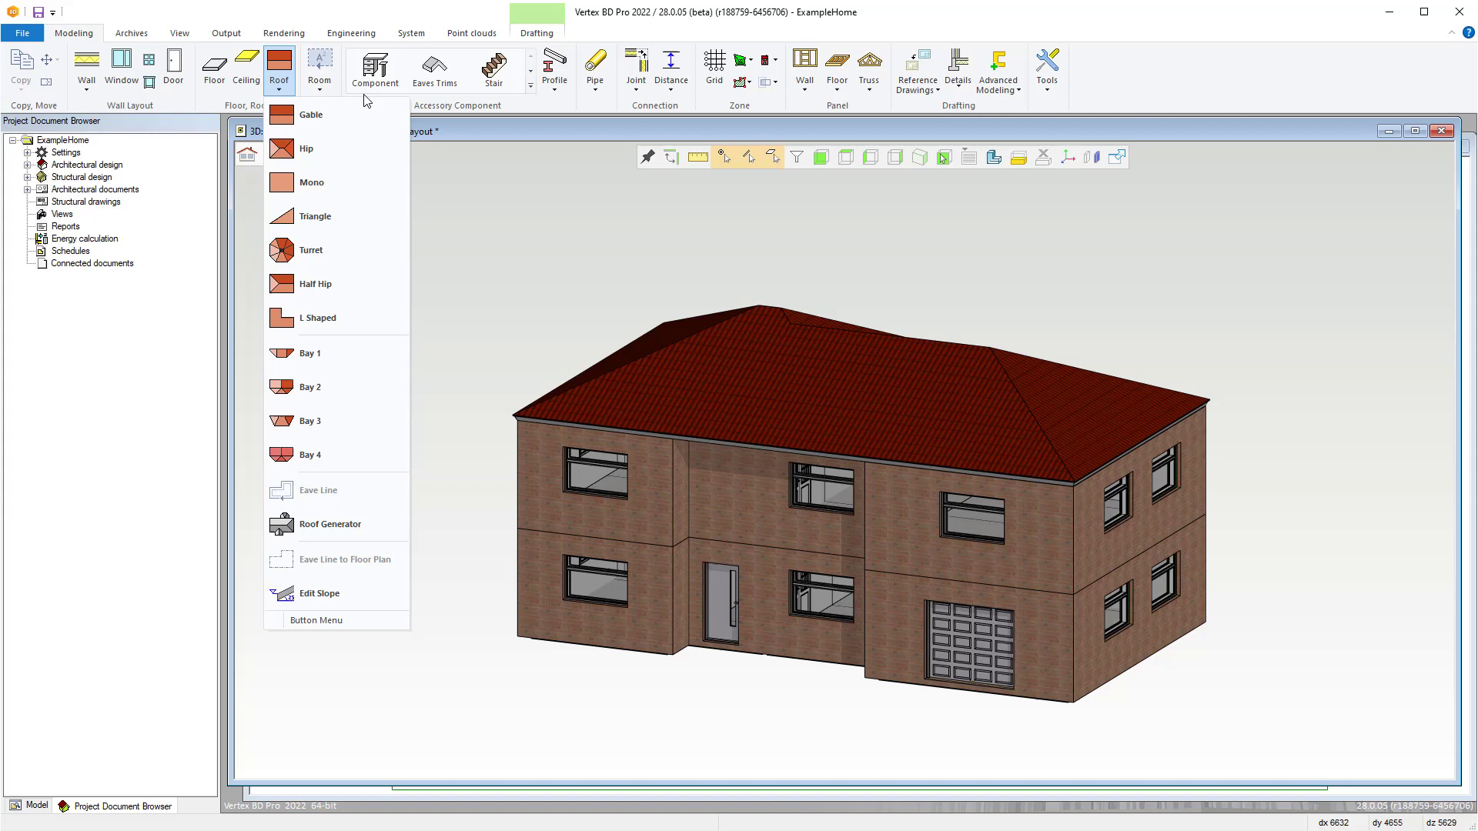
{"action": "left_click", "coordinate": [573, 110]}
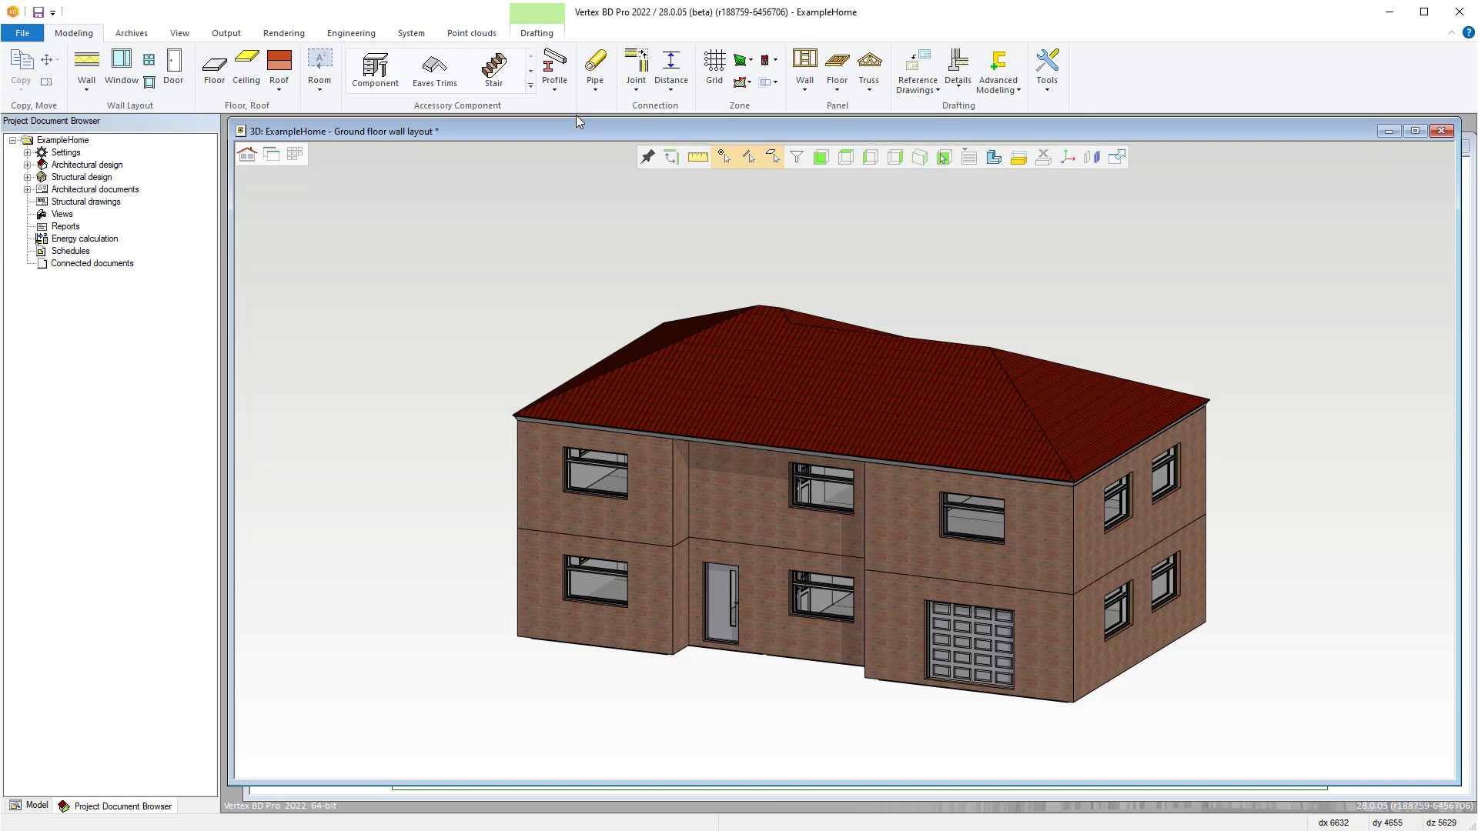
{"action": "left_click", "coordinate": [643, 91]}
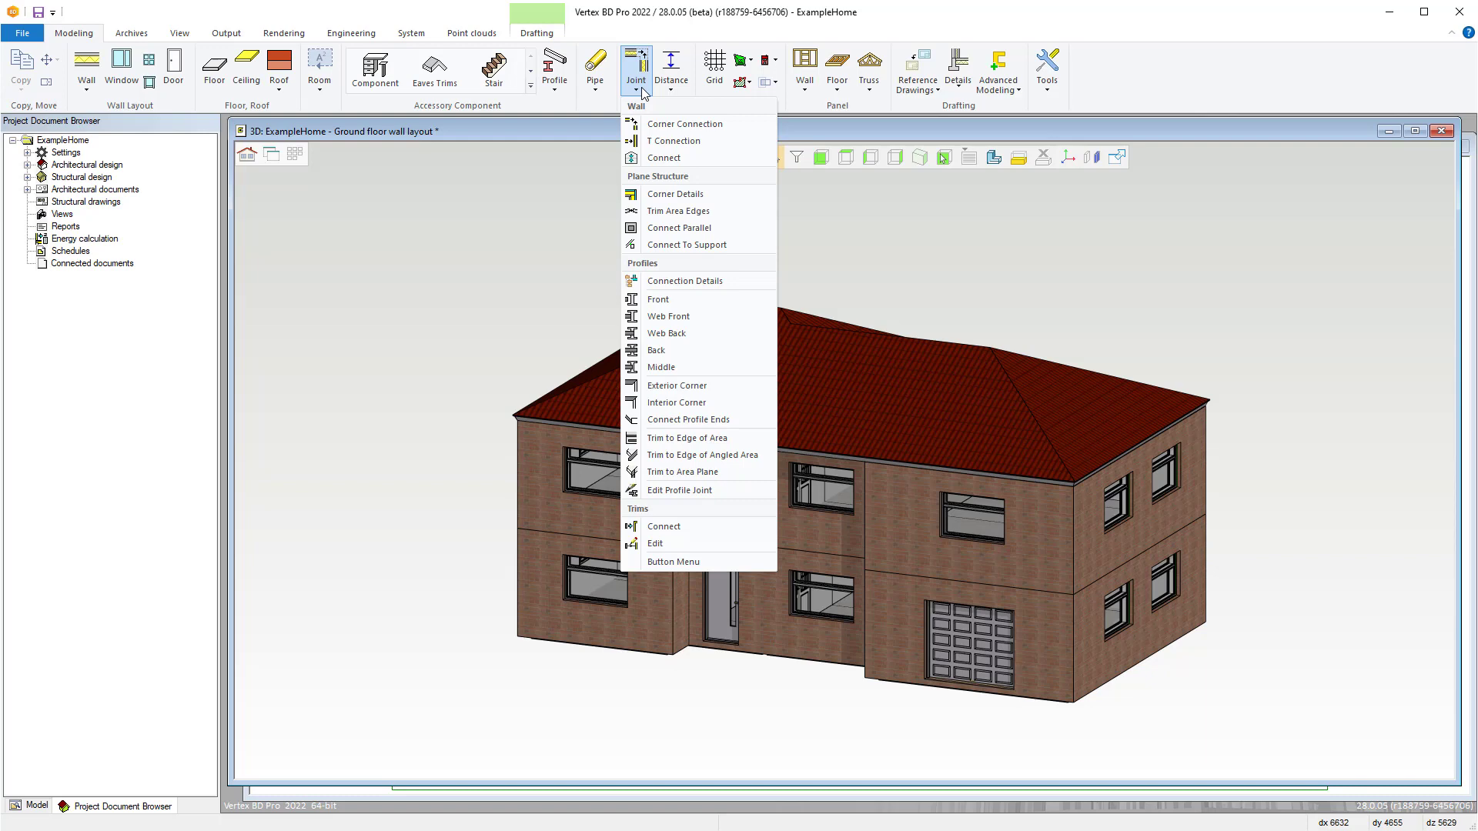
{"action": "left_click", "coordinate": [640, 86]}
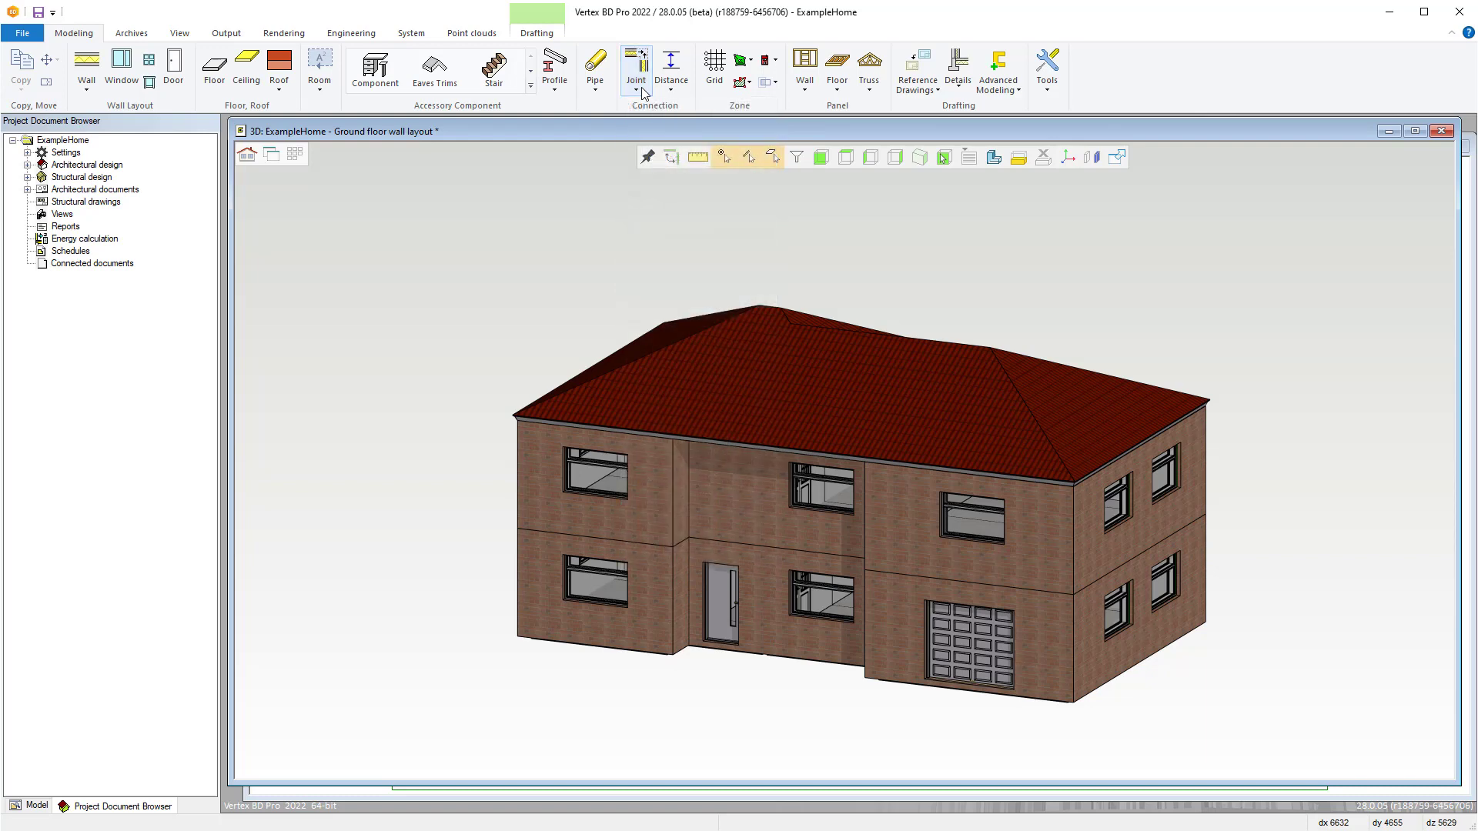
{"action": "left_click", "coordinate": [815, 97]}
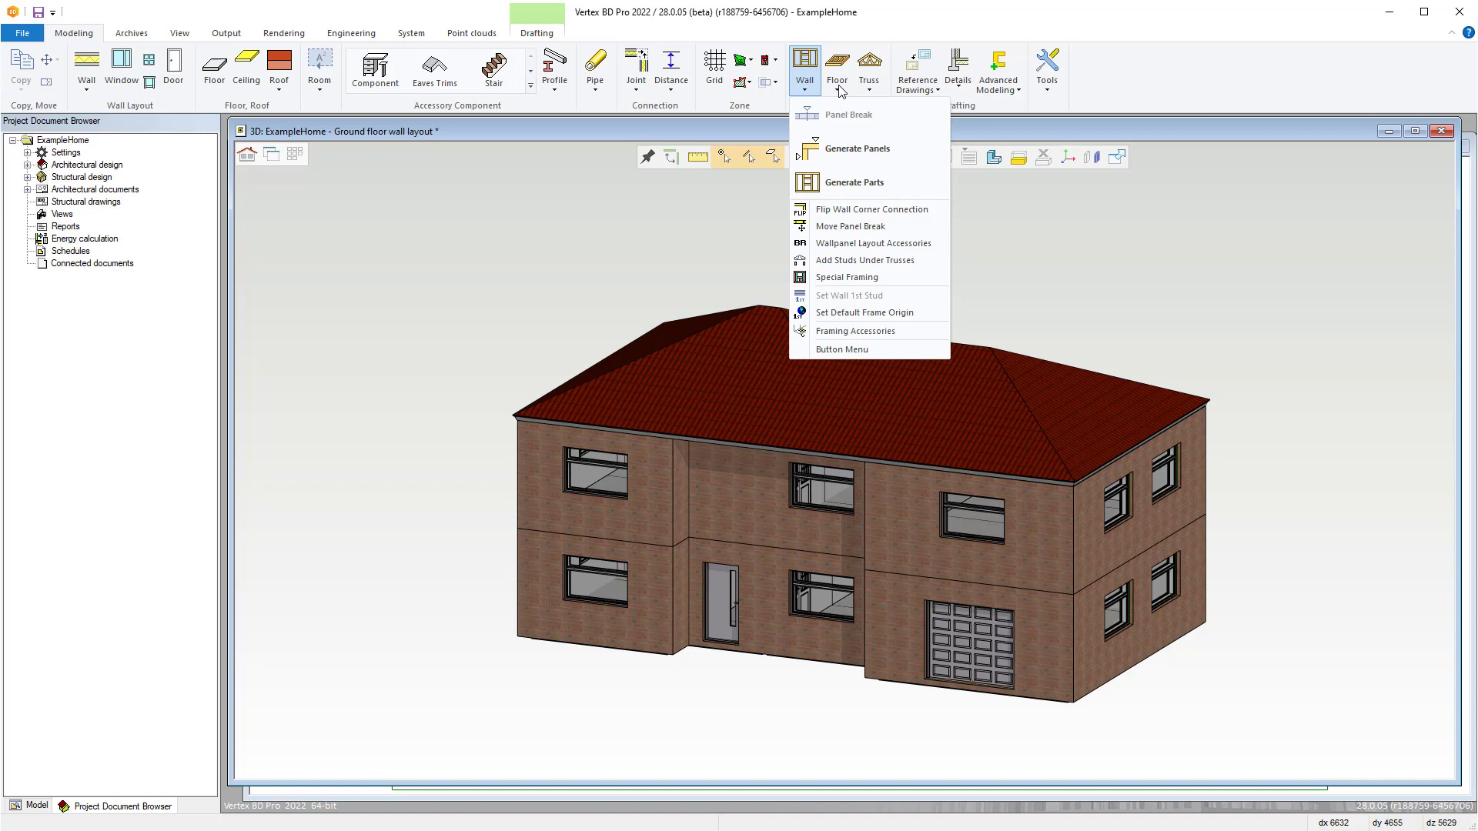
{"action": "left_click", "coordinate": [841, 92]}
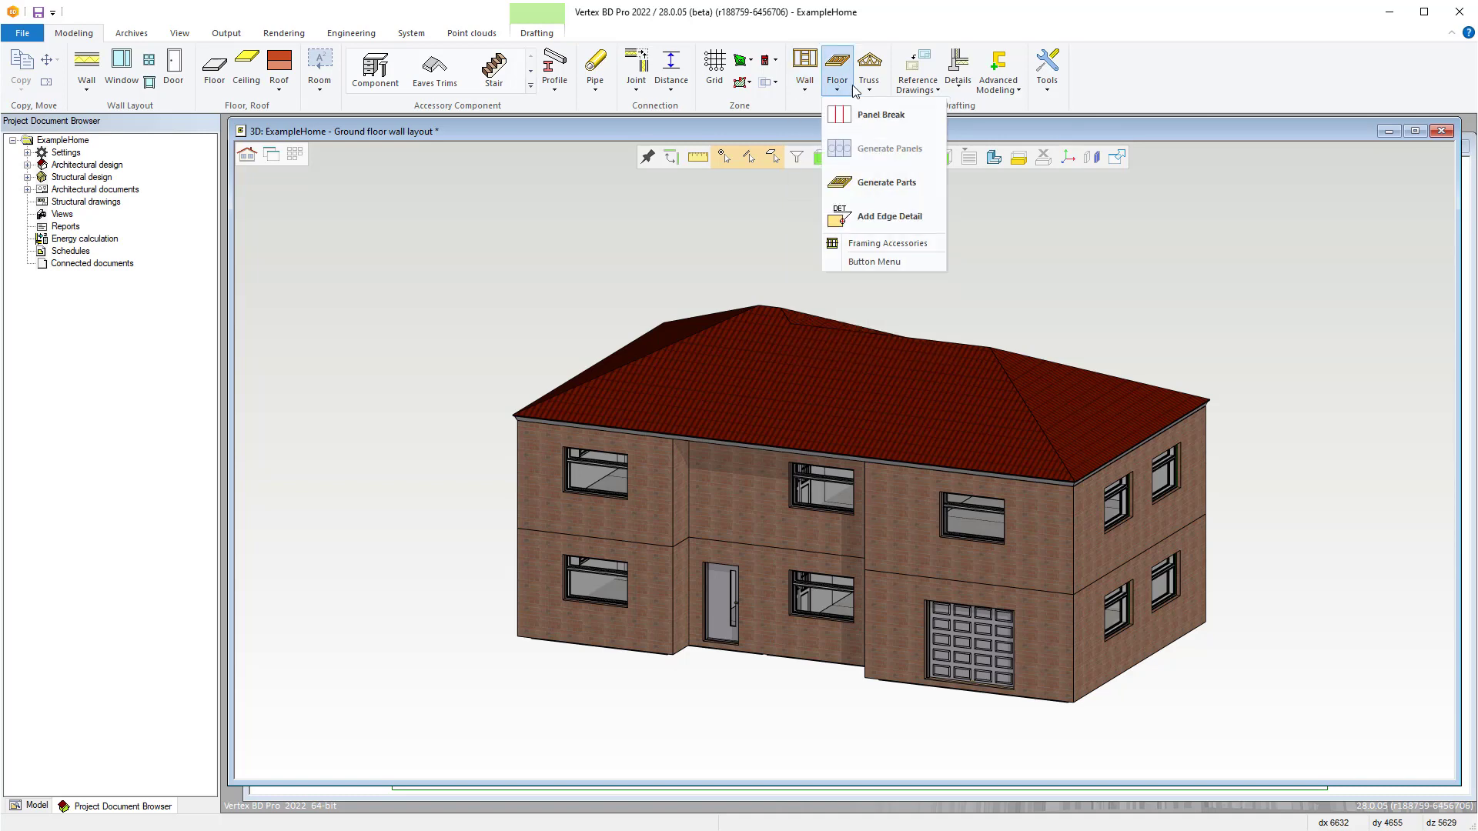
{"action": "left_click", "coordinate": [868, 91]}
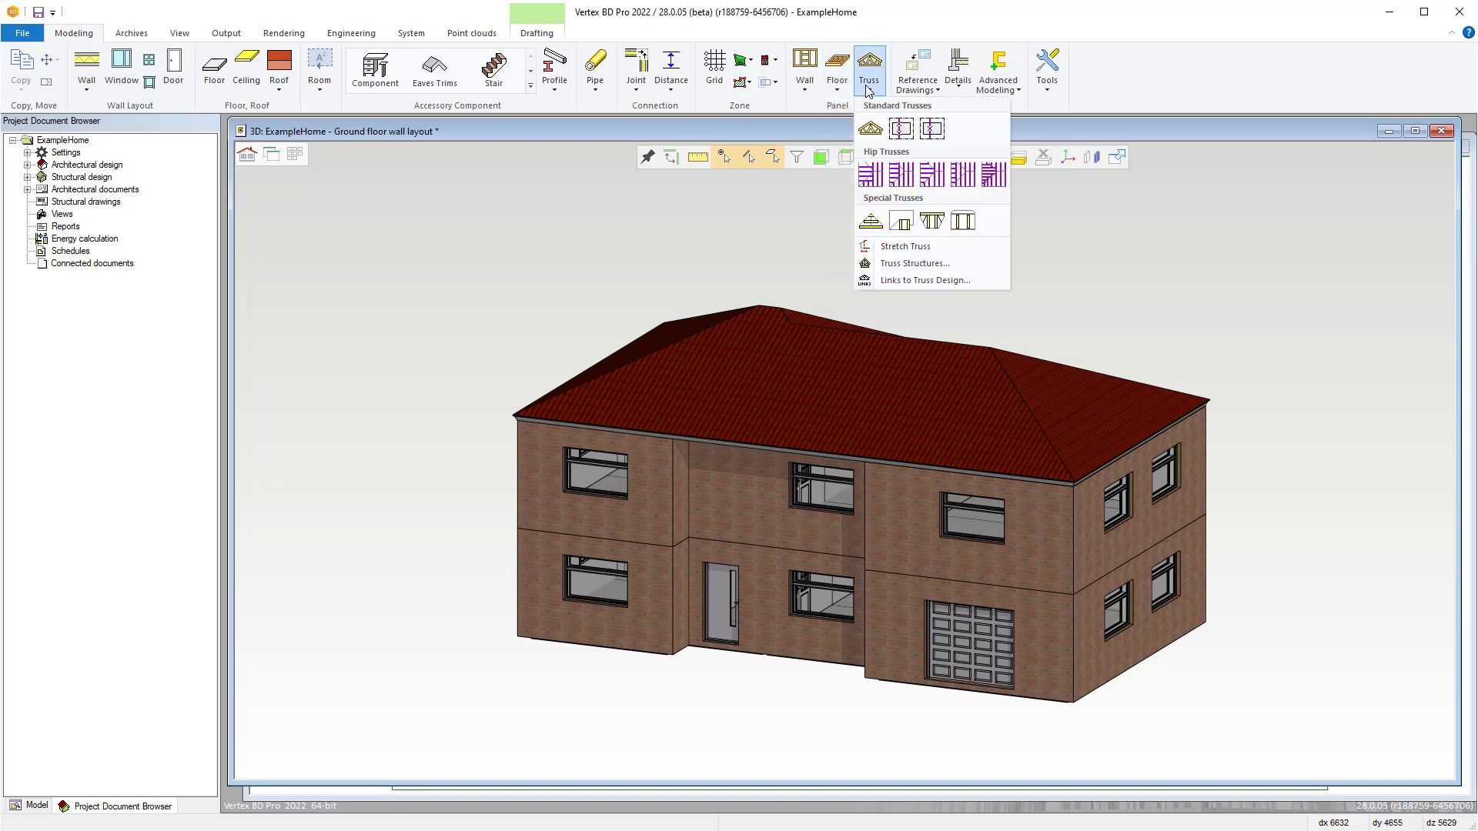
{"action": "left_click", "coordinate": [892, 31]}
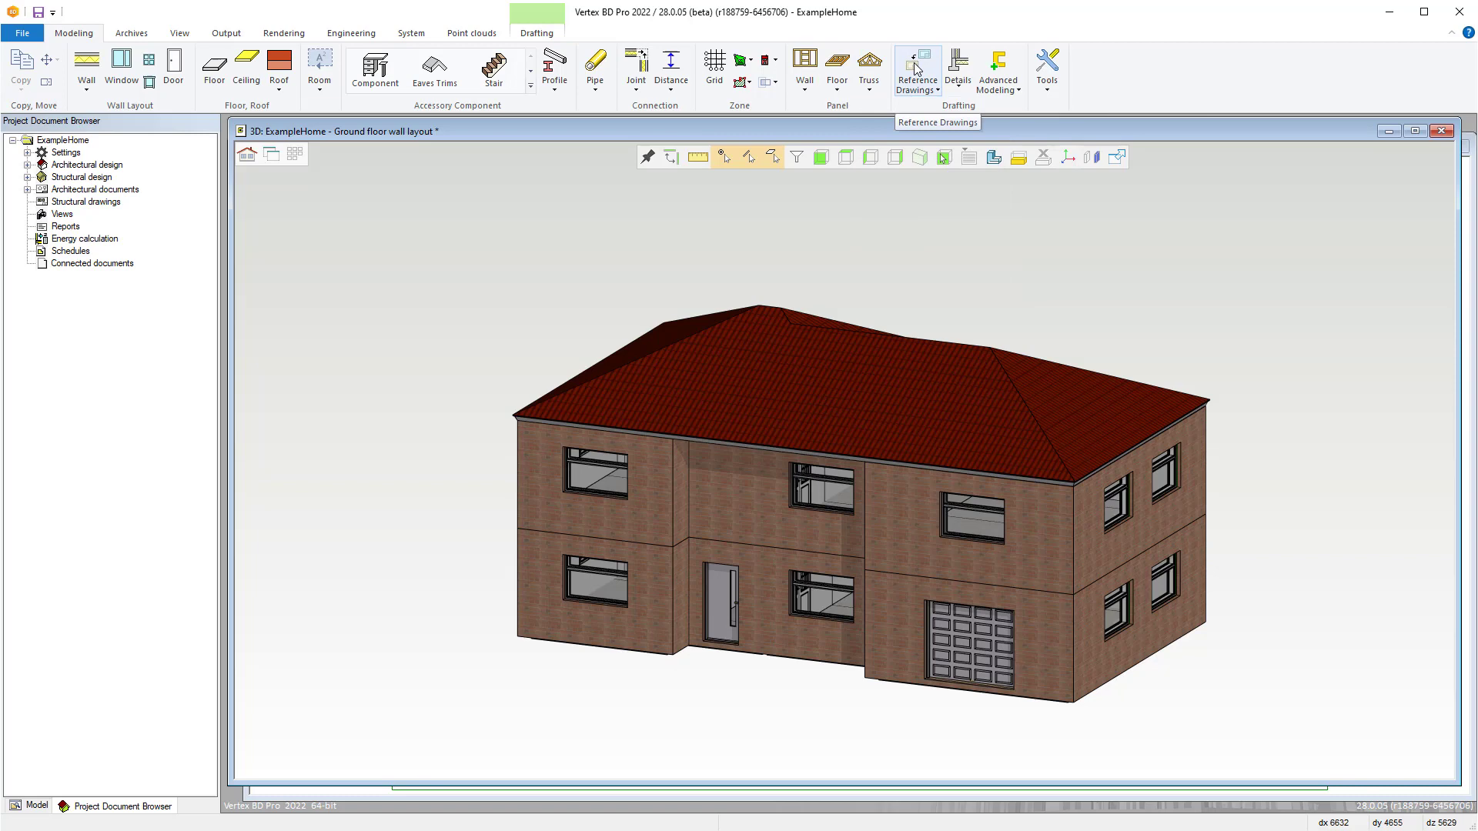
{"action": "left_click", "coordinate": [931, 89]}
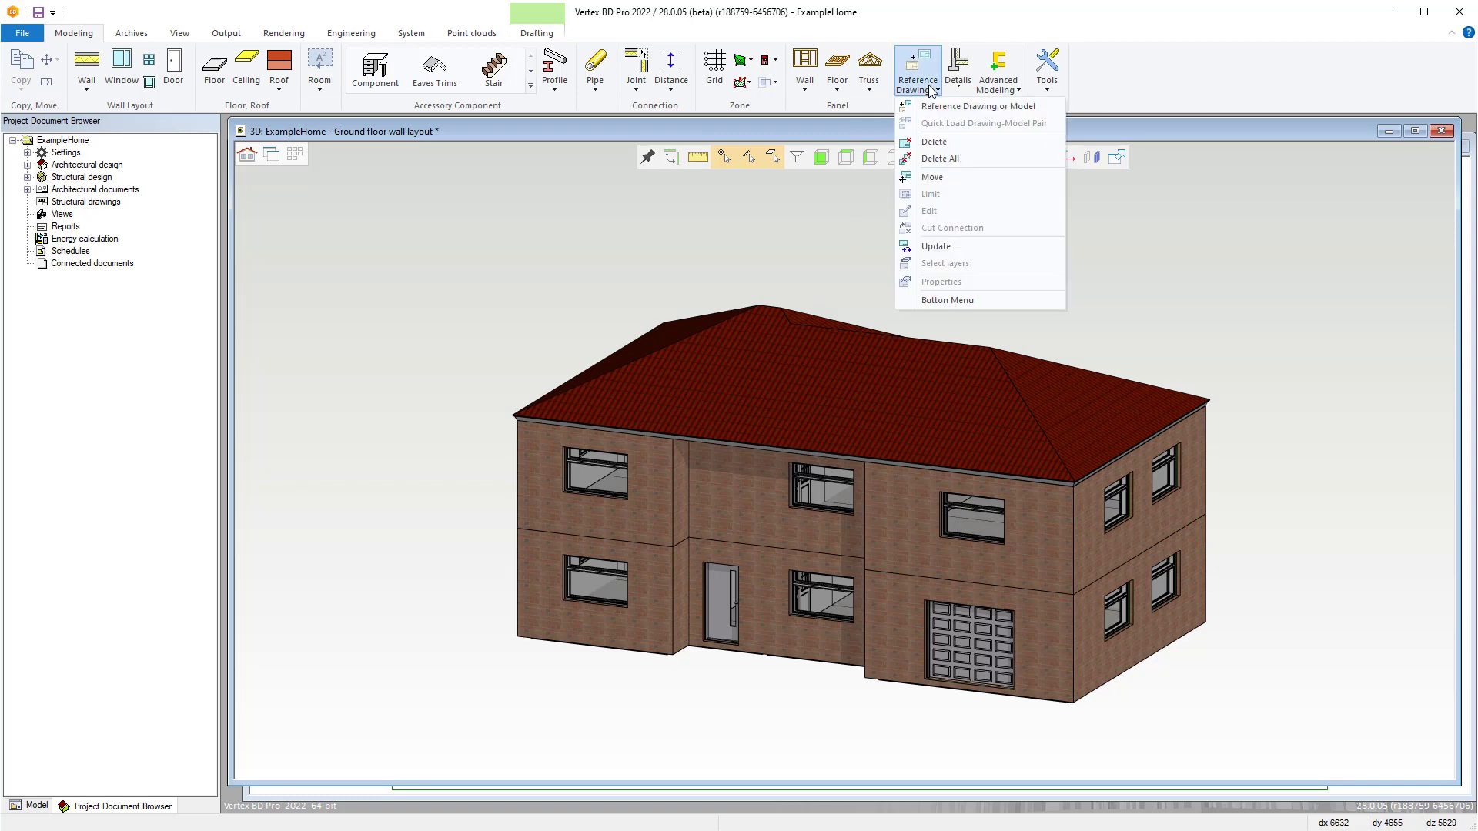
{"action": "left_click", "coordinate": [962, 91]}
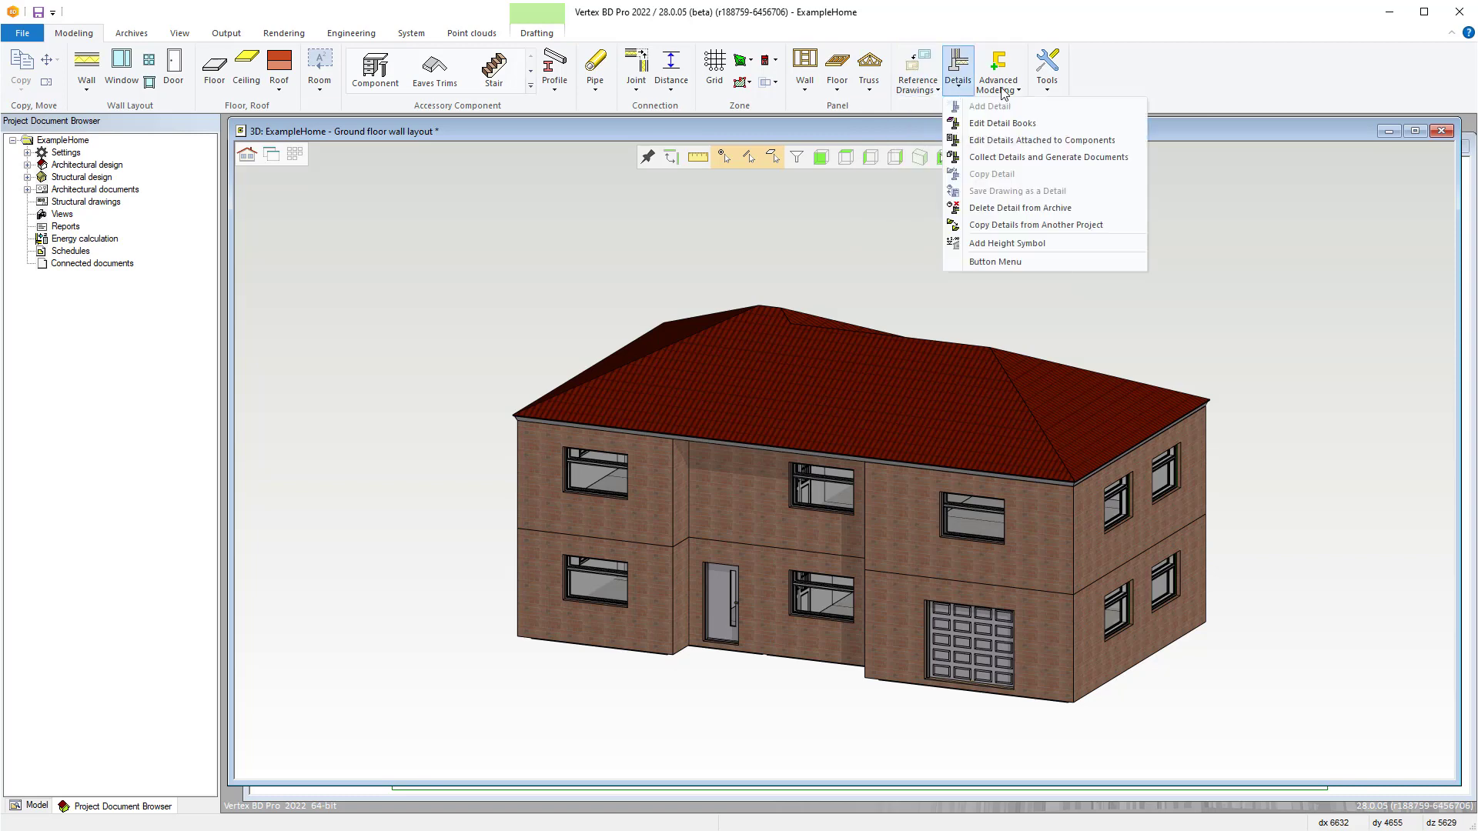
{"action": "left_click", "coordinate": [1018, 91]}
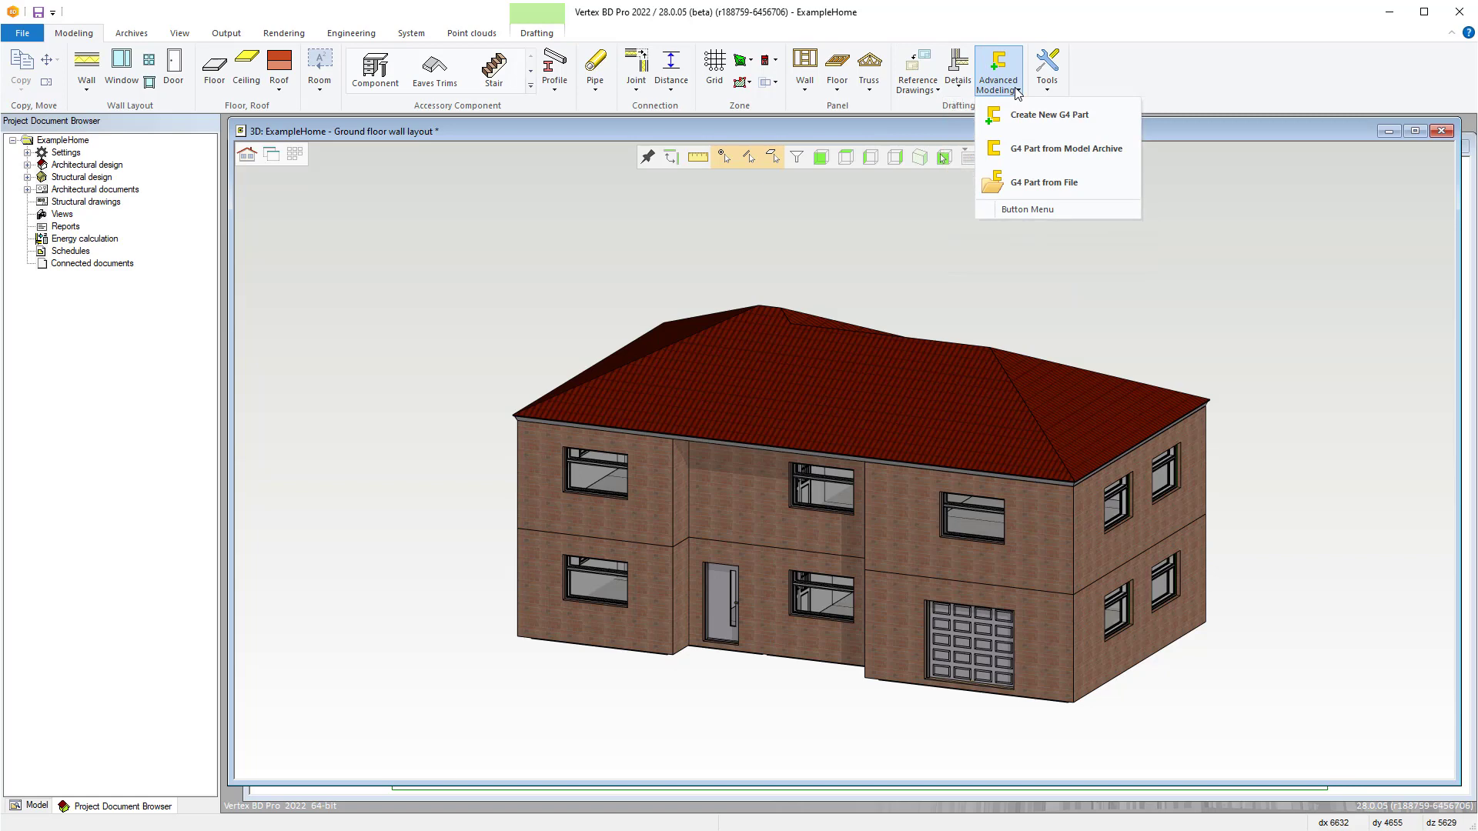
{"action": "left_click", "coordinate": [1063, 91]}
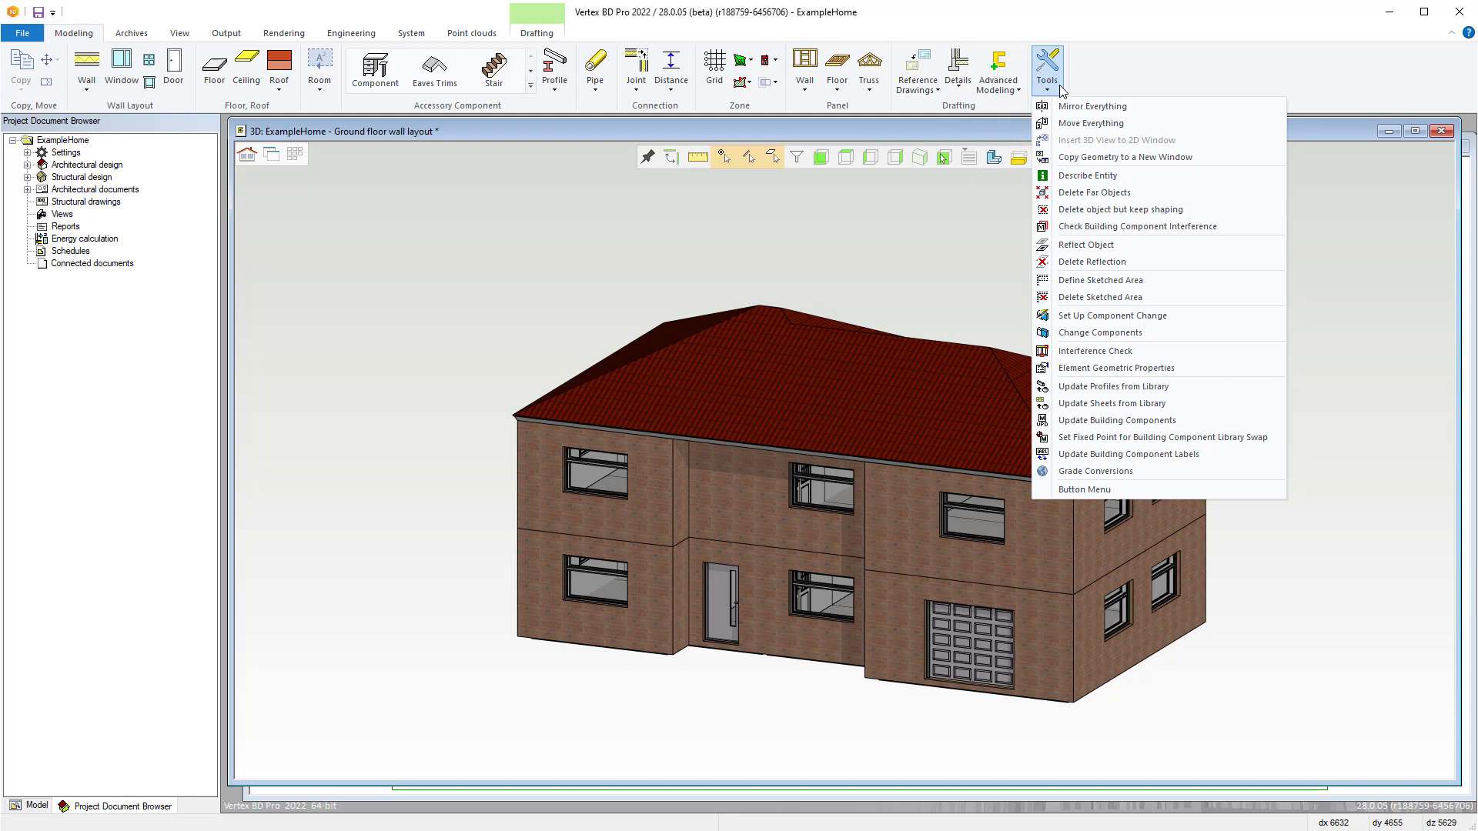
{"action": "left_click", "coordinate": [1090, 82]}
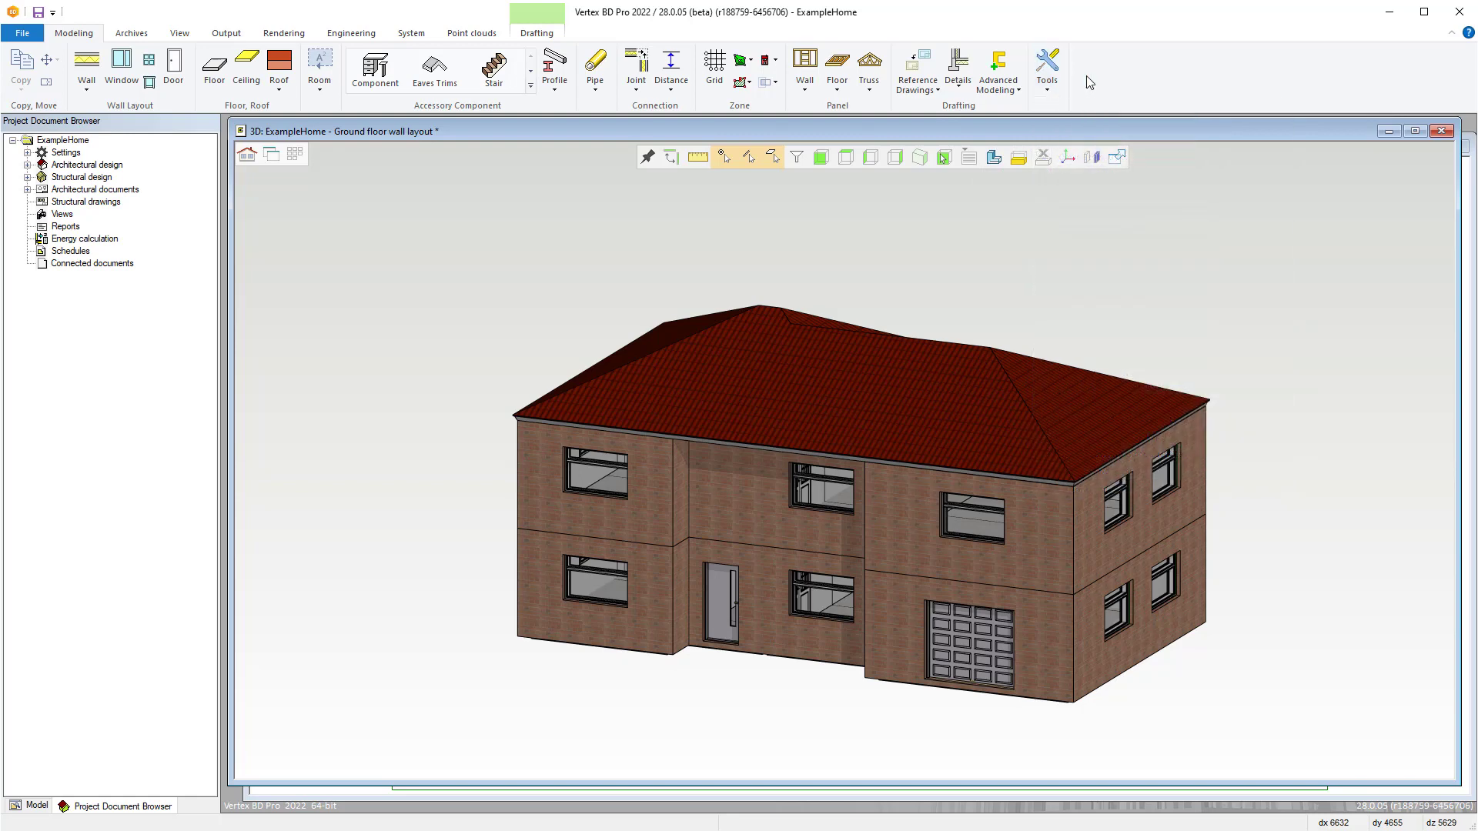
On the Archives tab, view the Maintenance dropdown options, then close it.
{"action": "left_click", "coordinate": [127, 32]}
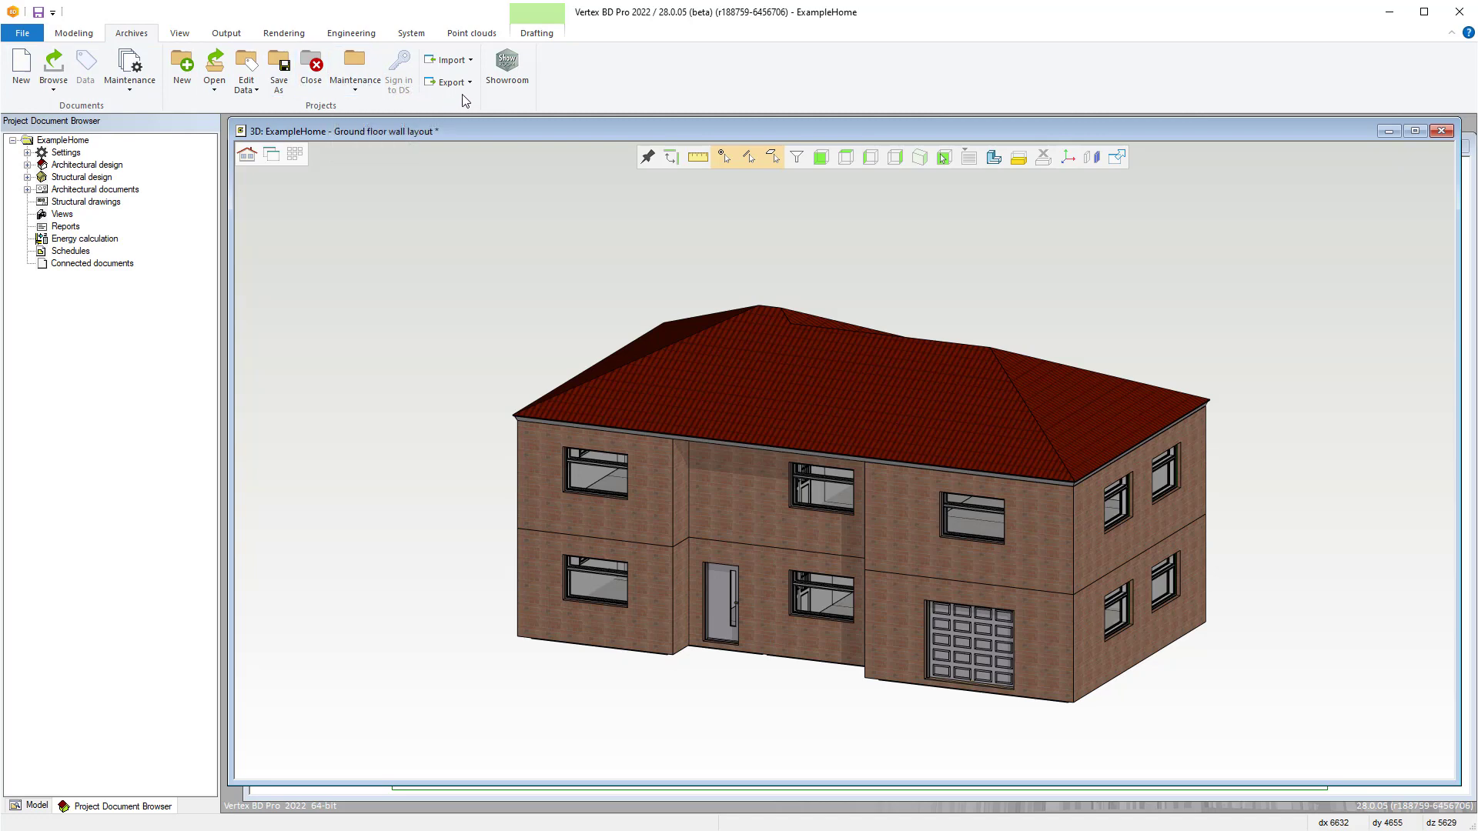
{"action": "left_click", "coordinate": [354, 91]}
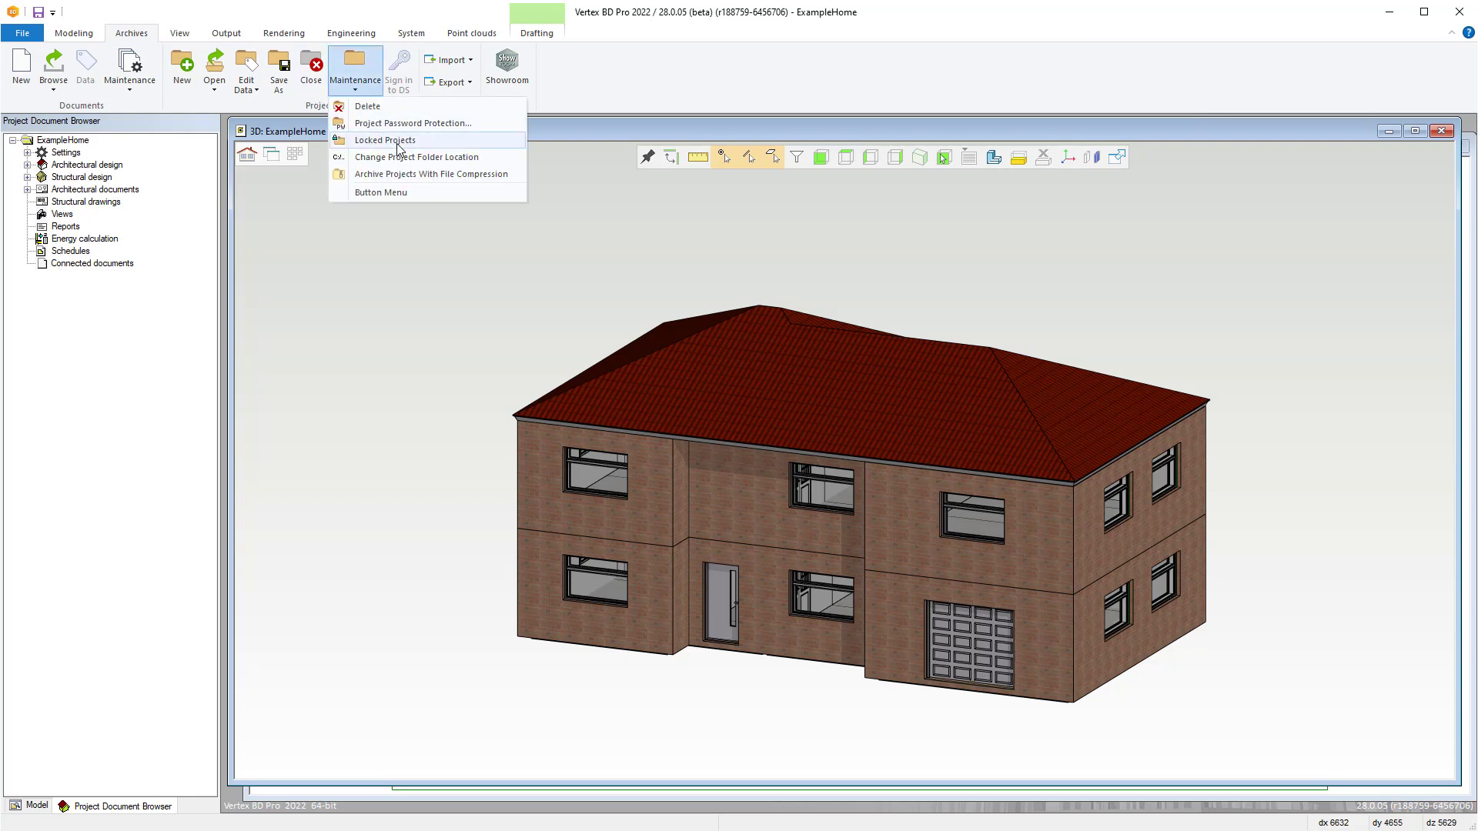
{"action": "left_click", "coordinate": [580, 109]}
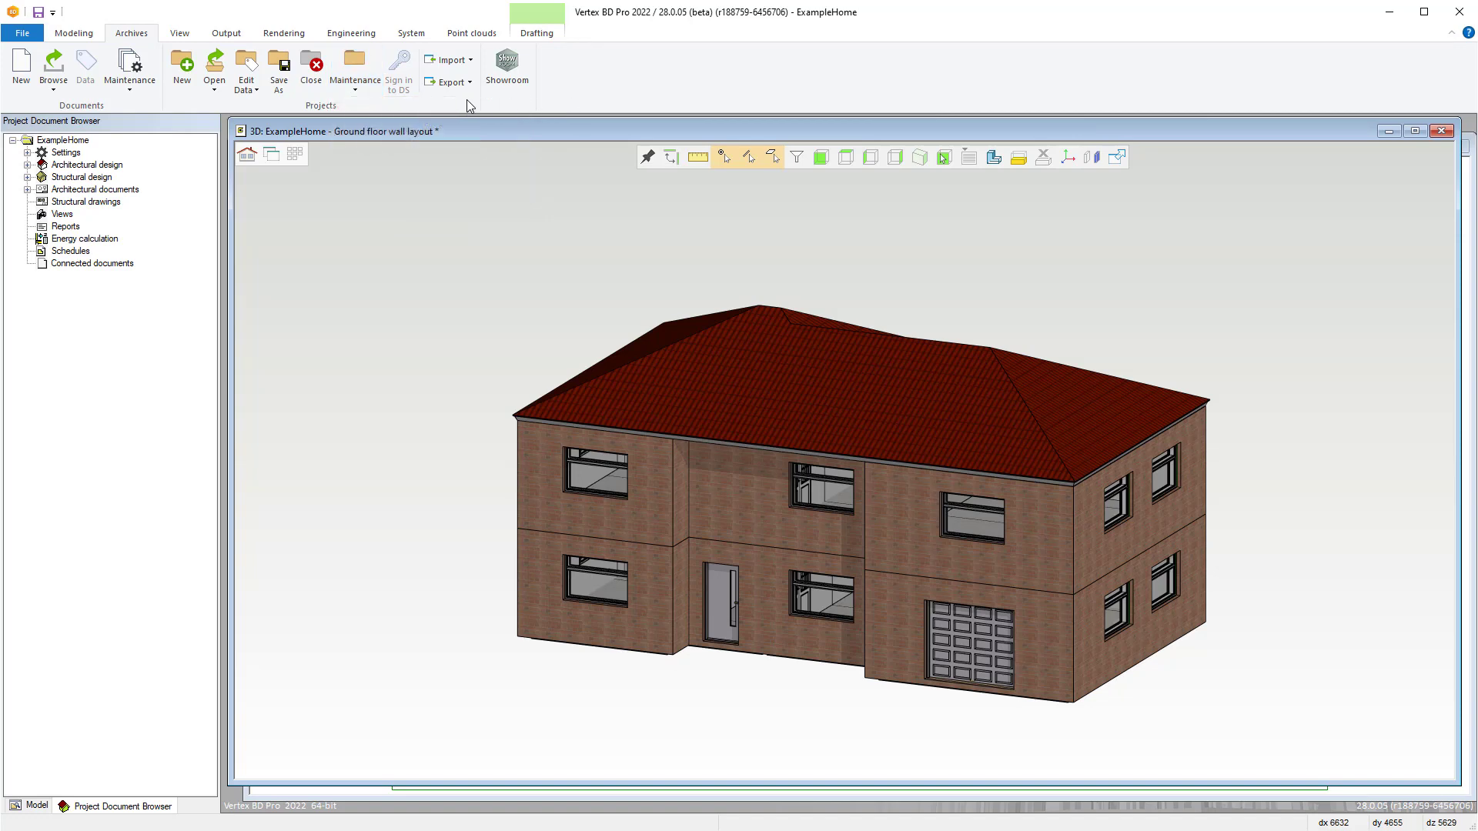
Browse the View tab's Layers, List and Arrange dropdowns, ending on the Output tab.
{"action": "left_click", "coordinate": [176, 33]}
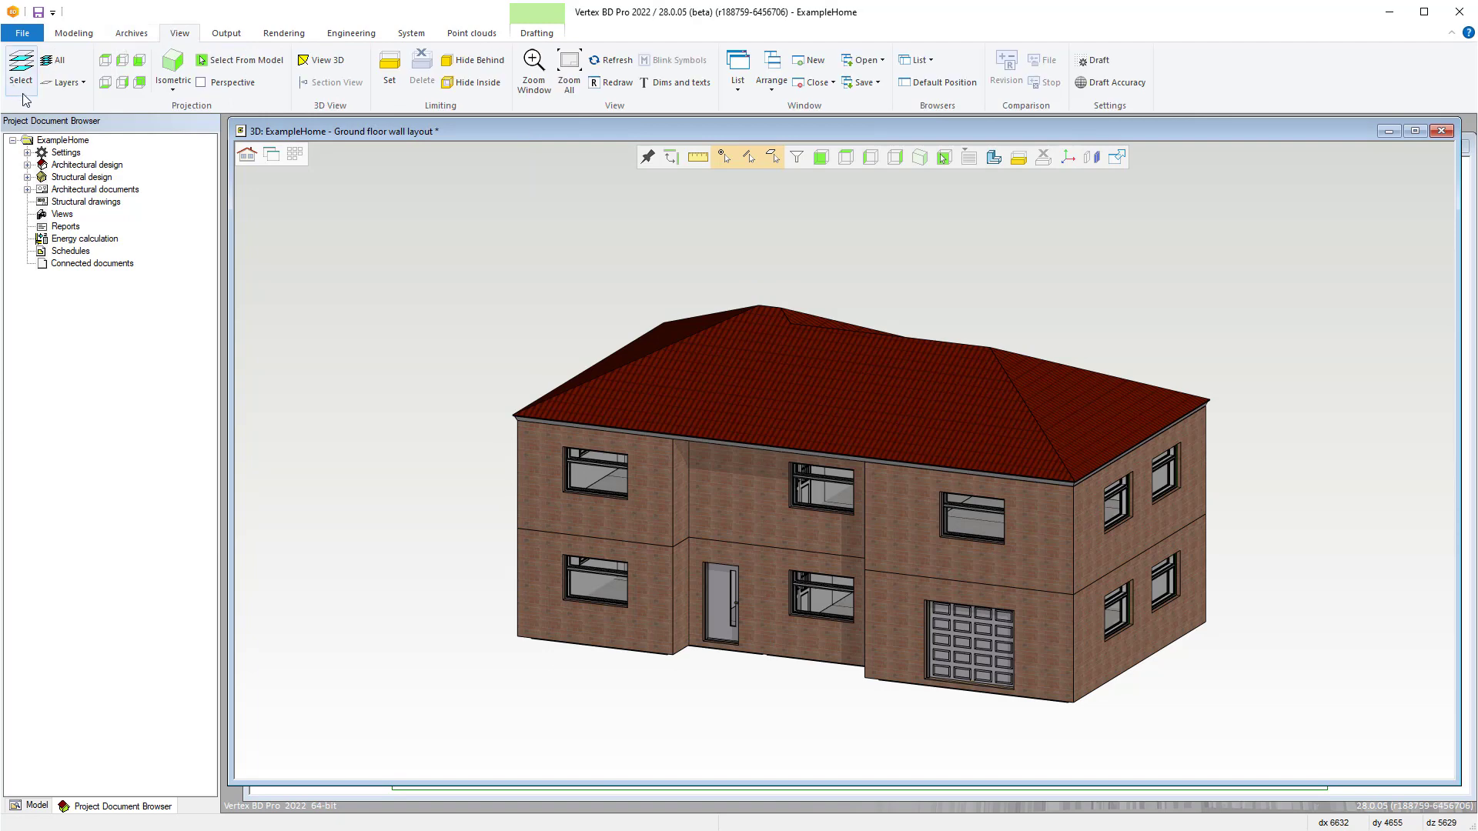
{"action": "left_click", "coordinate": [83, 82]}
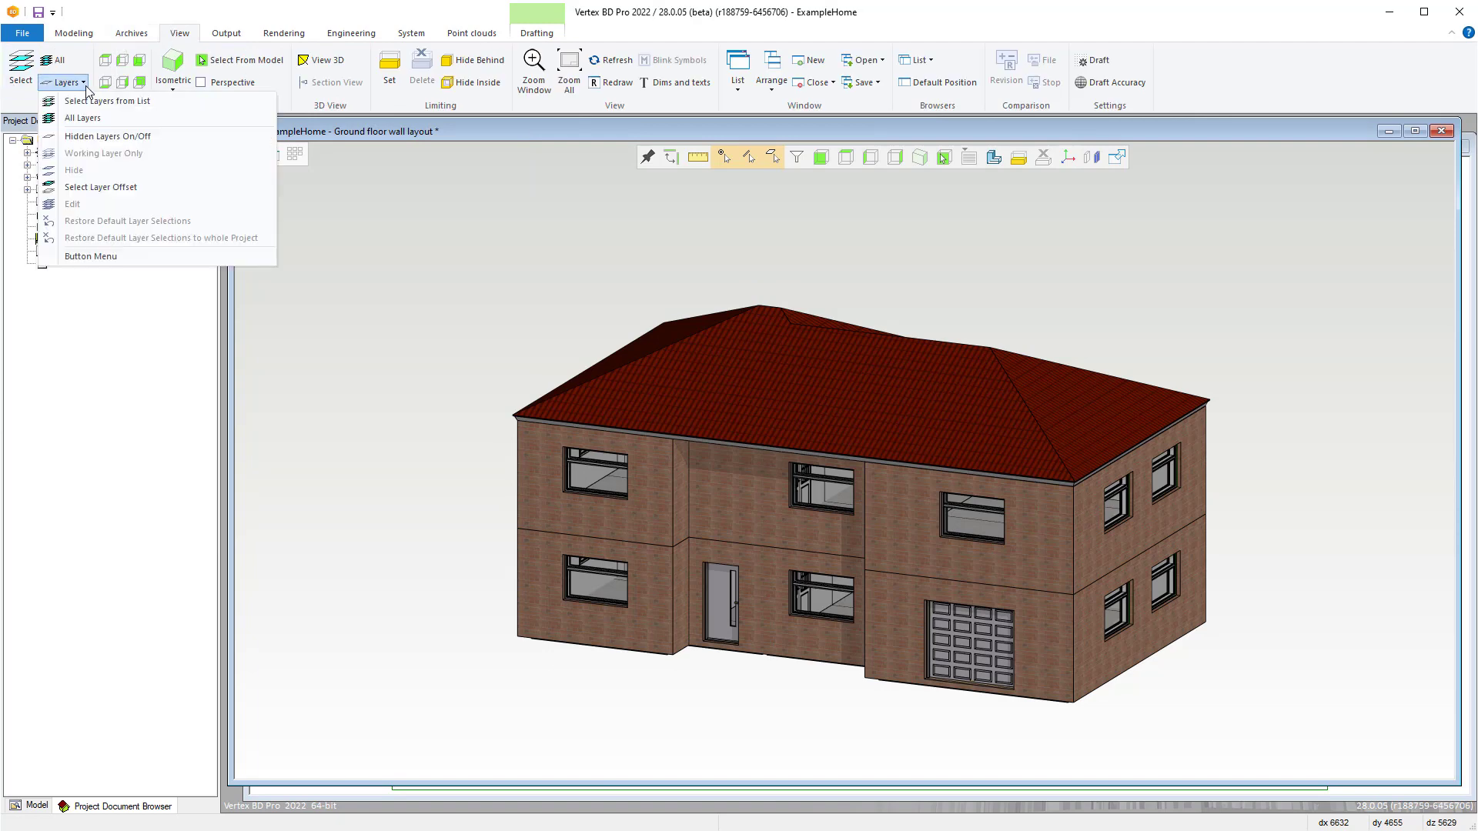
{"action": "left_click", "coordinate": [86, 85]}
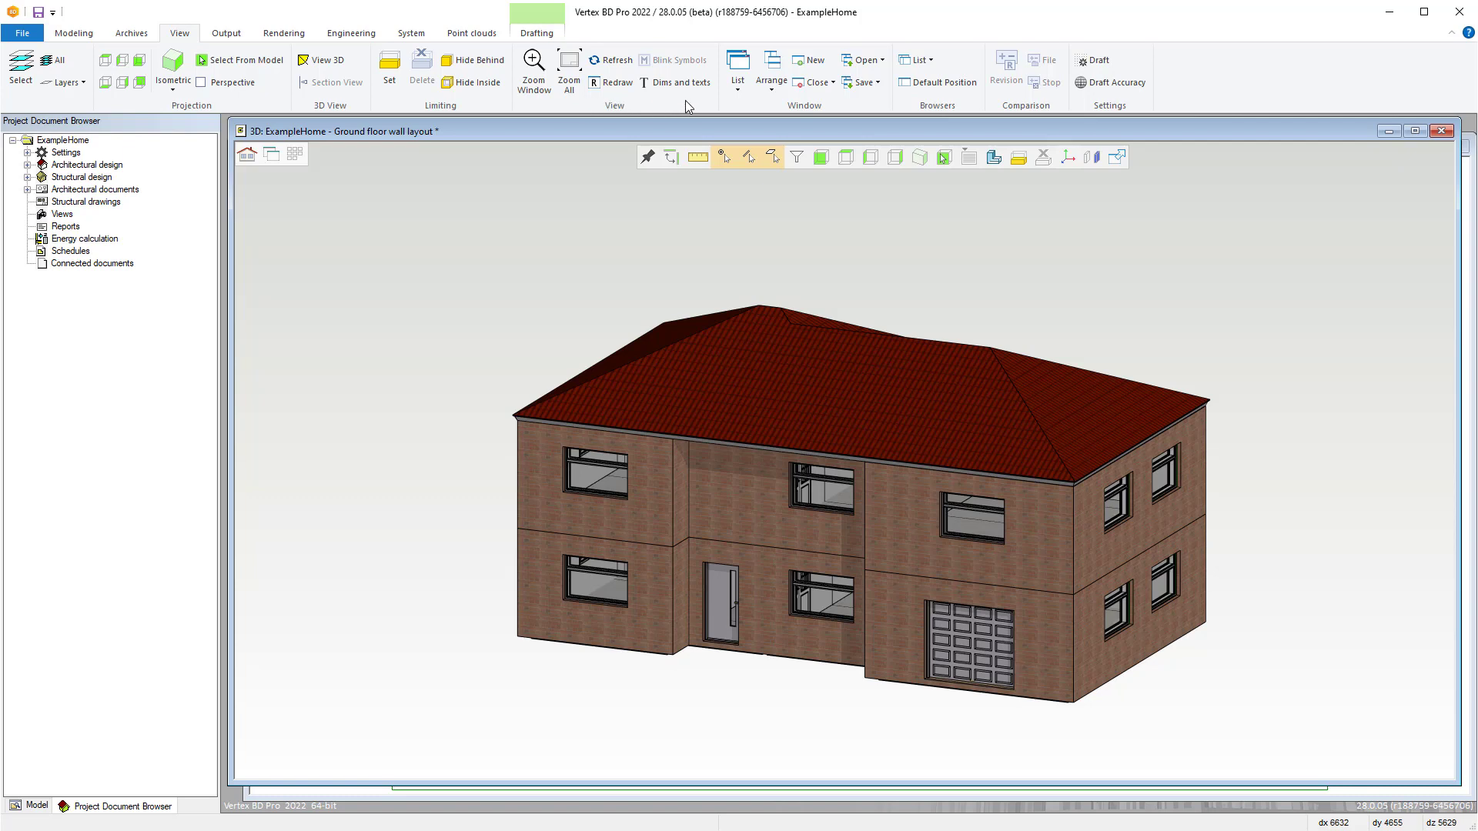
{"action": "left_click", "coordinate": [738, 90]}
{"action": "left_click", "coordinate": [769, 91]}
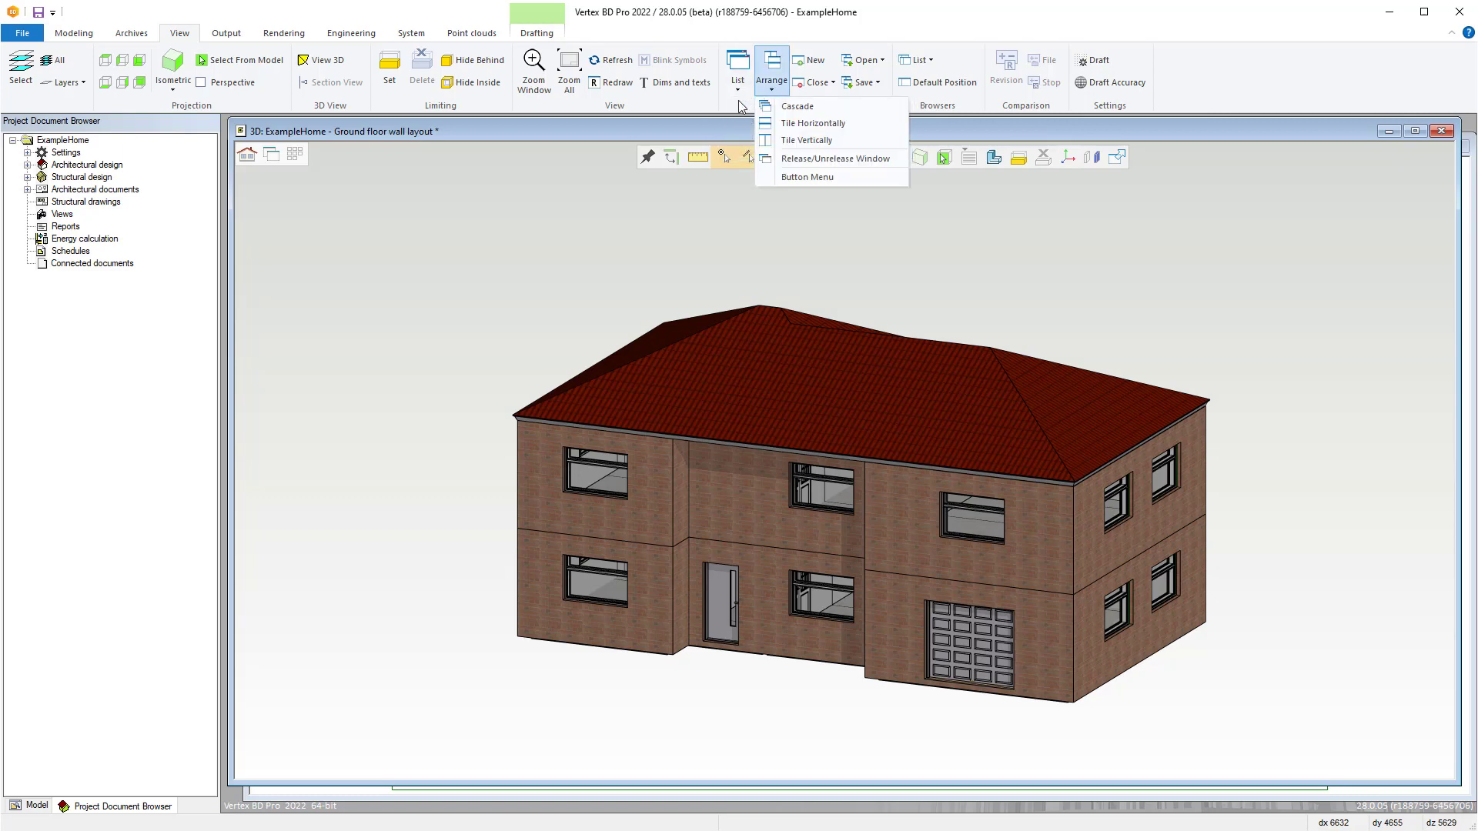
{"action": "left_click", "coordinate": [737, 100]}
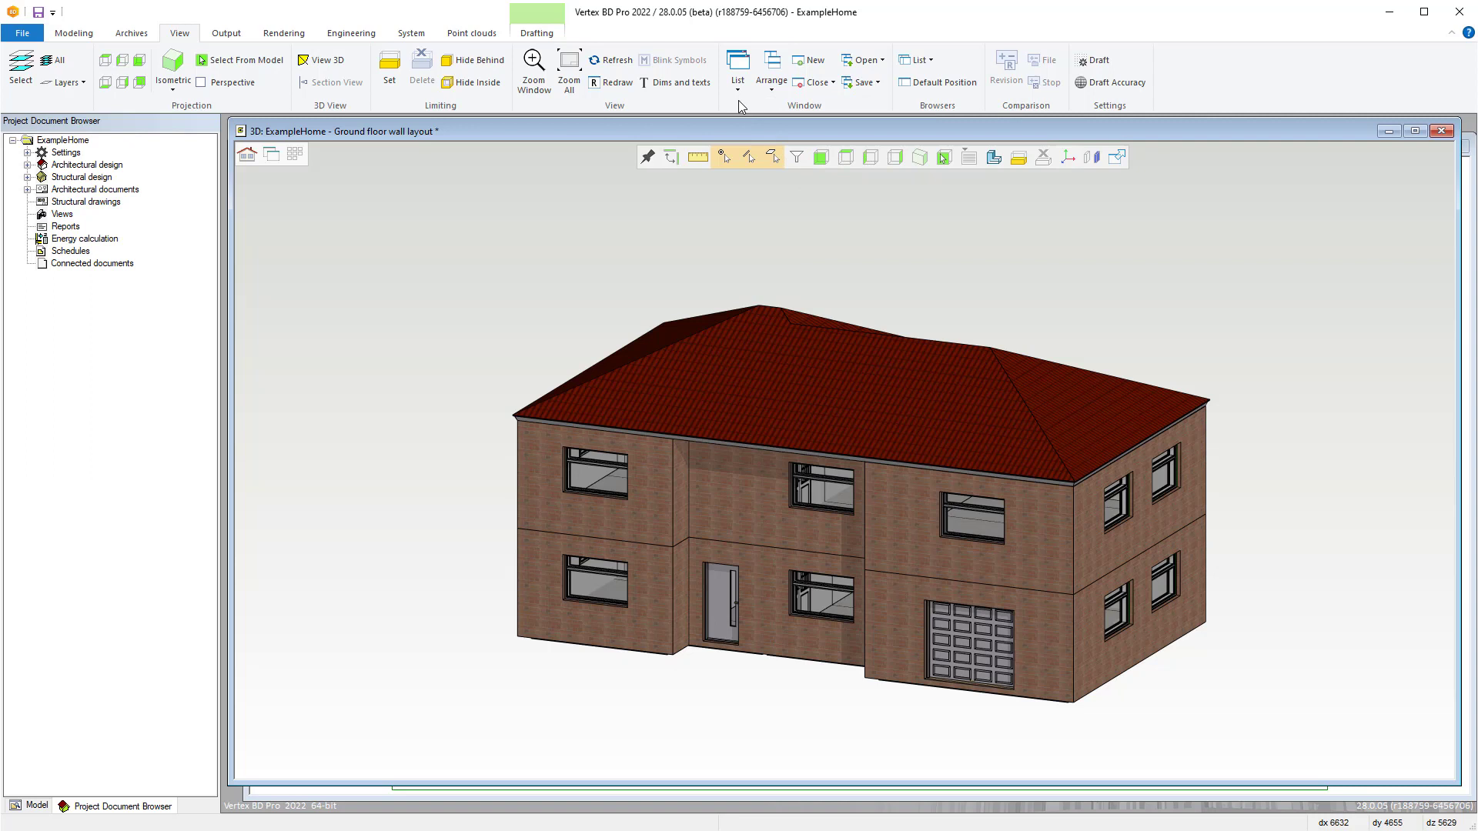
{"action": "left_click", "coordinate": [240, 36]}
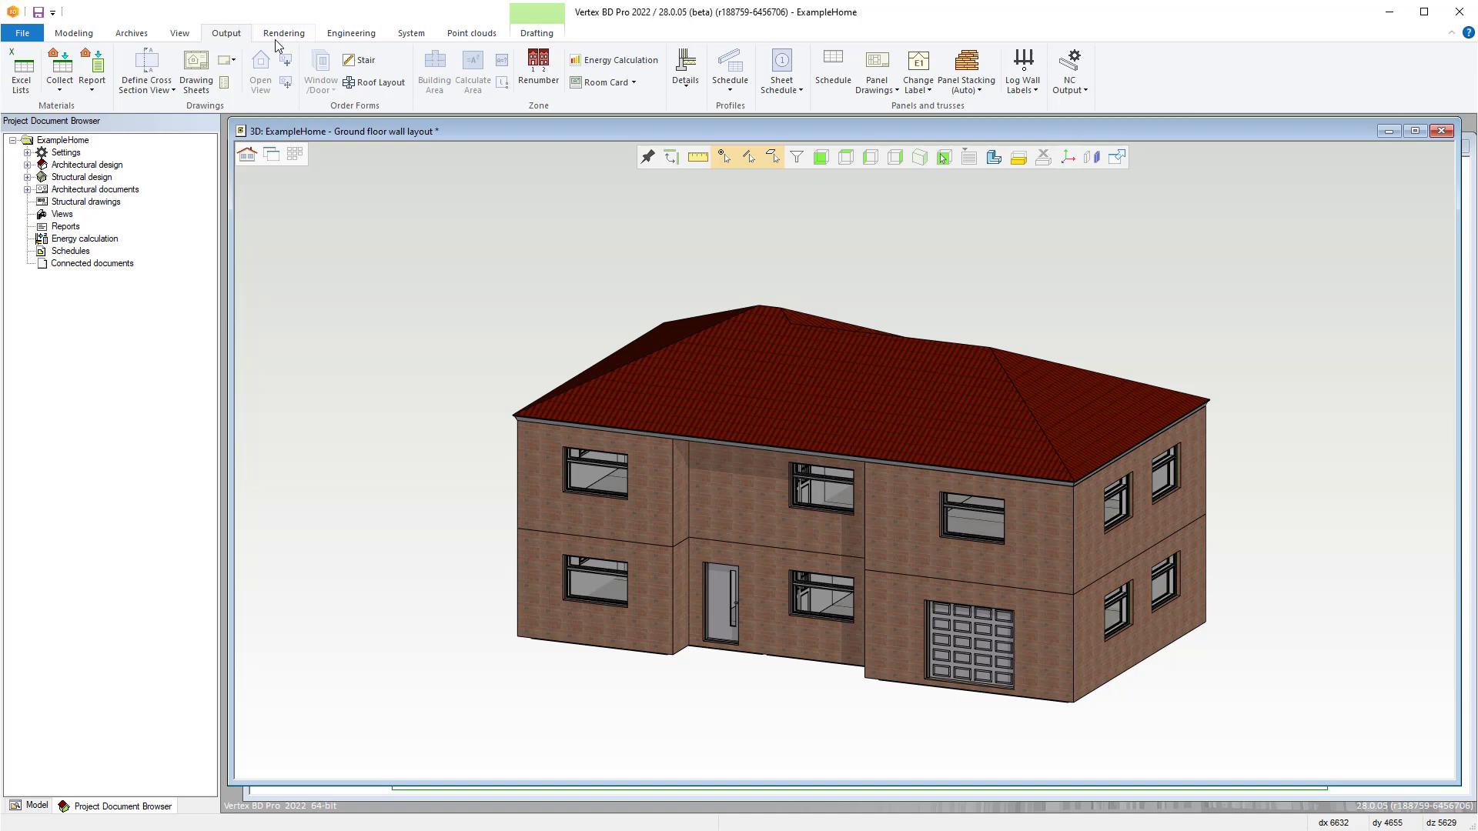
{"action": "left_click", "coordinate": [165, 92]}
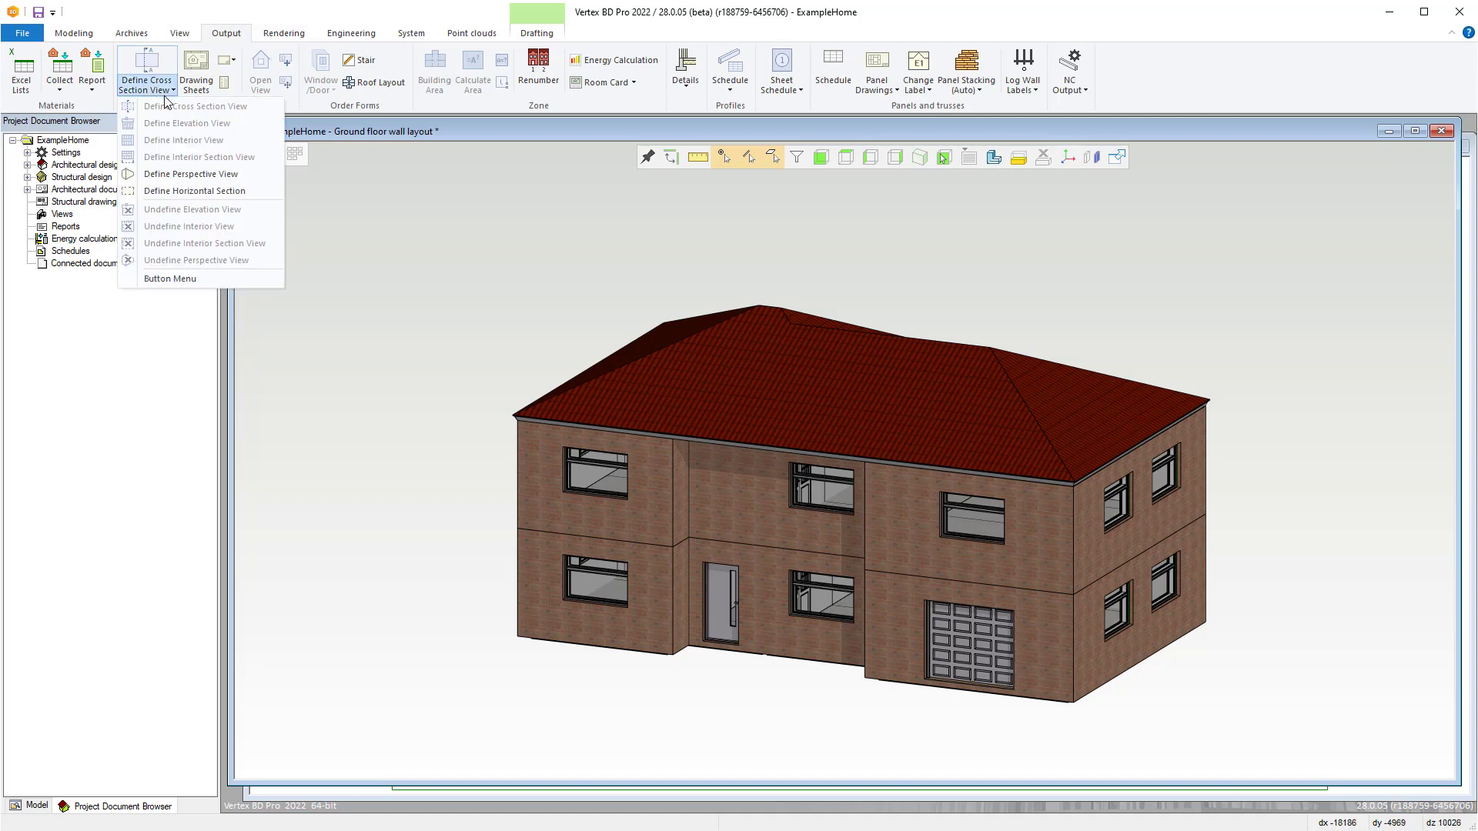
{"action": "left_click", "coordinate": [407, 98]}
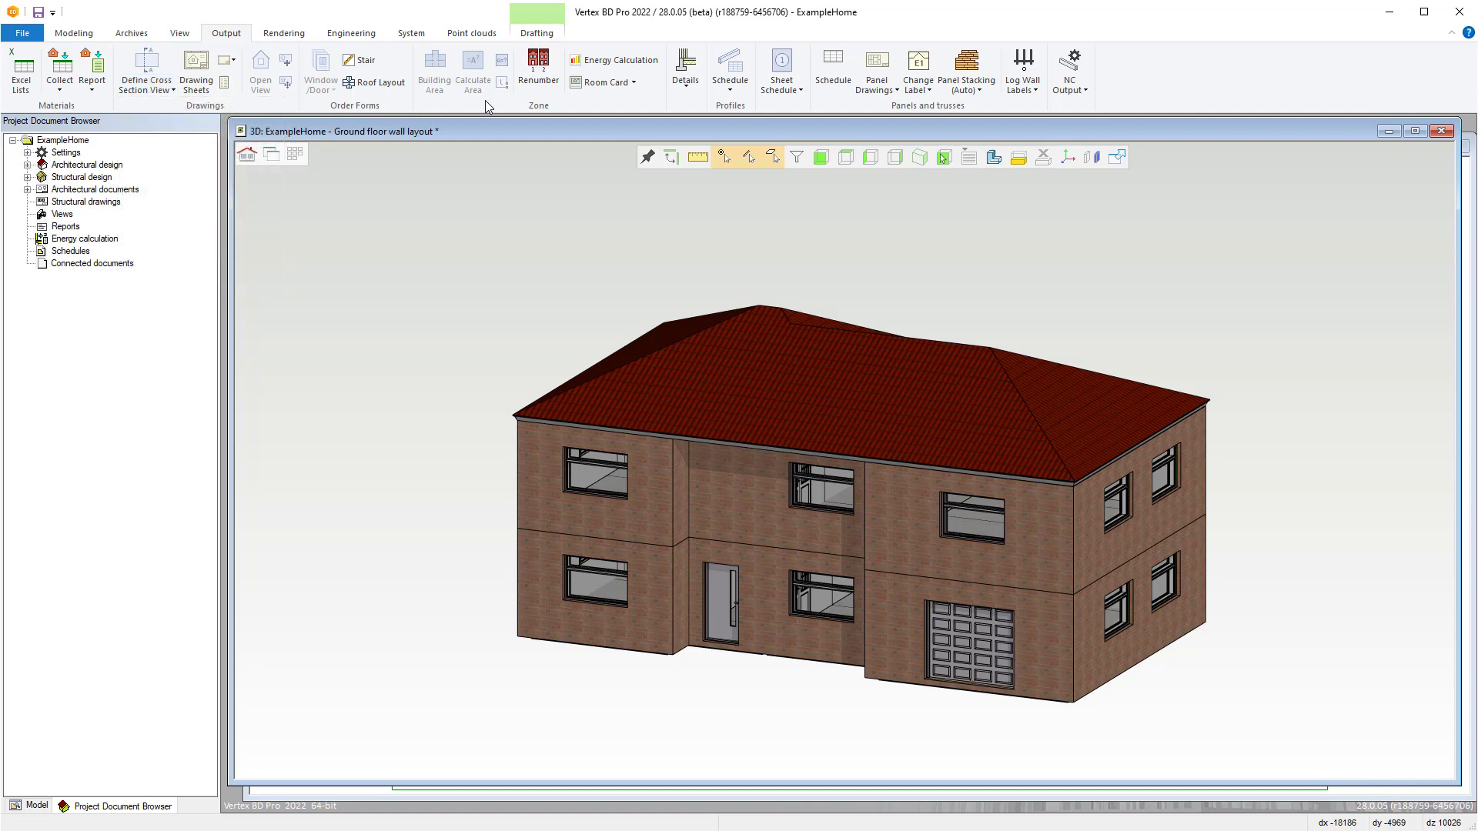
{"action": "left_click", "coordinate": [688, 81]}
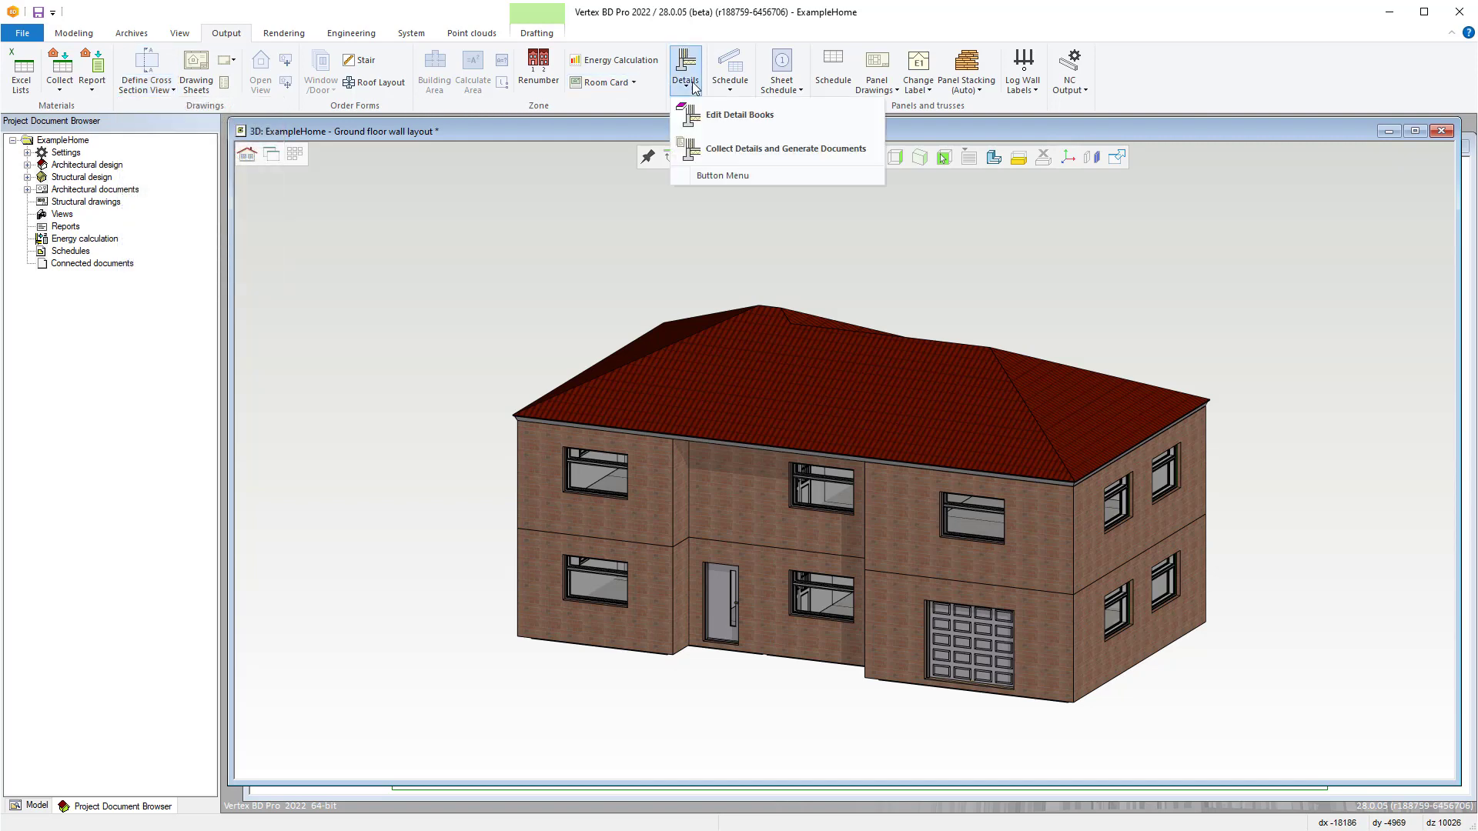
{"action": "left_click", "coordinate": [731, 86]}
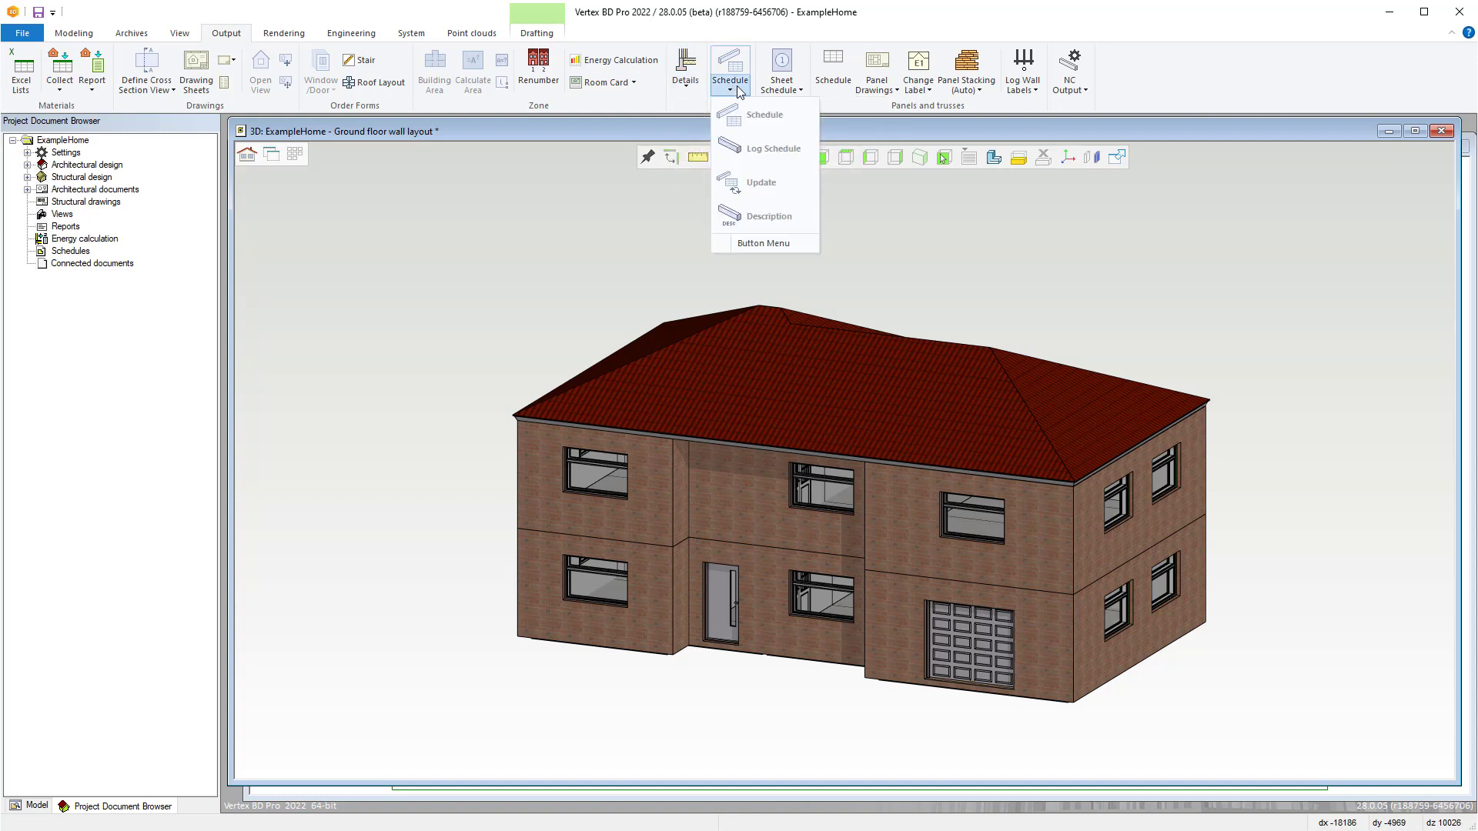
{"action": "left_click", "coordinate": [803, 92]}
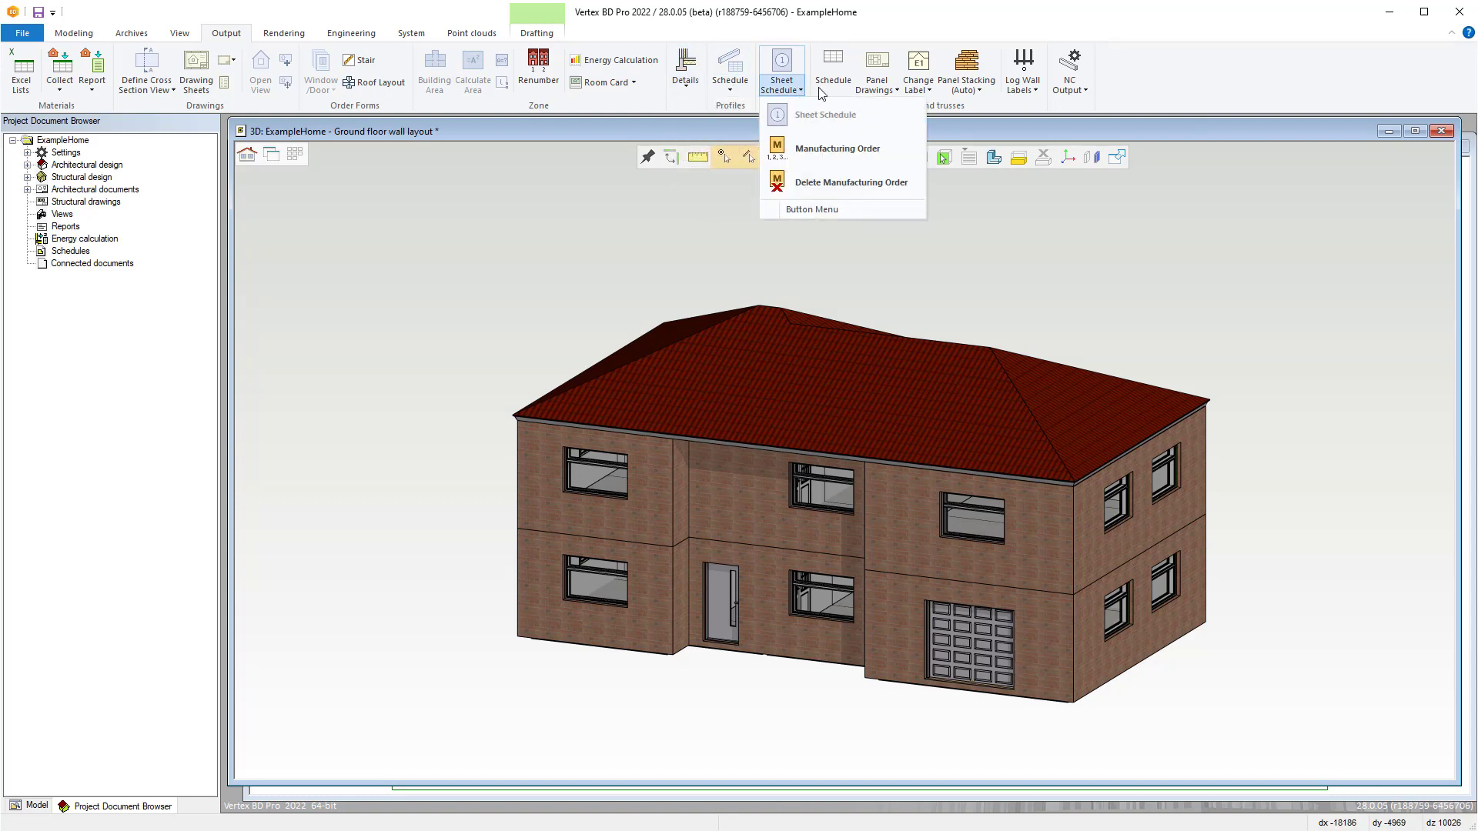
{"action": "left_click", "coordinate": [893, 93]}
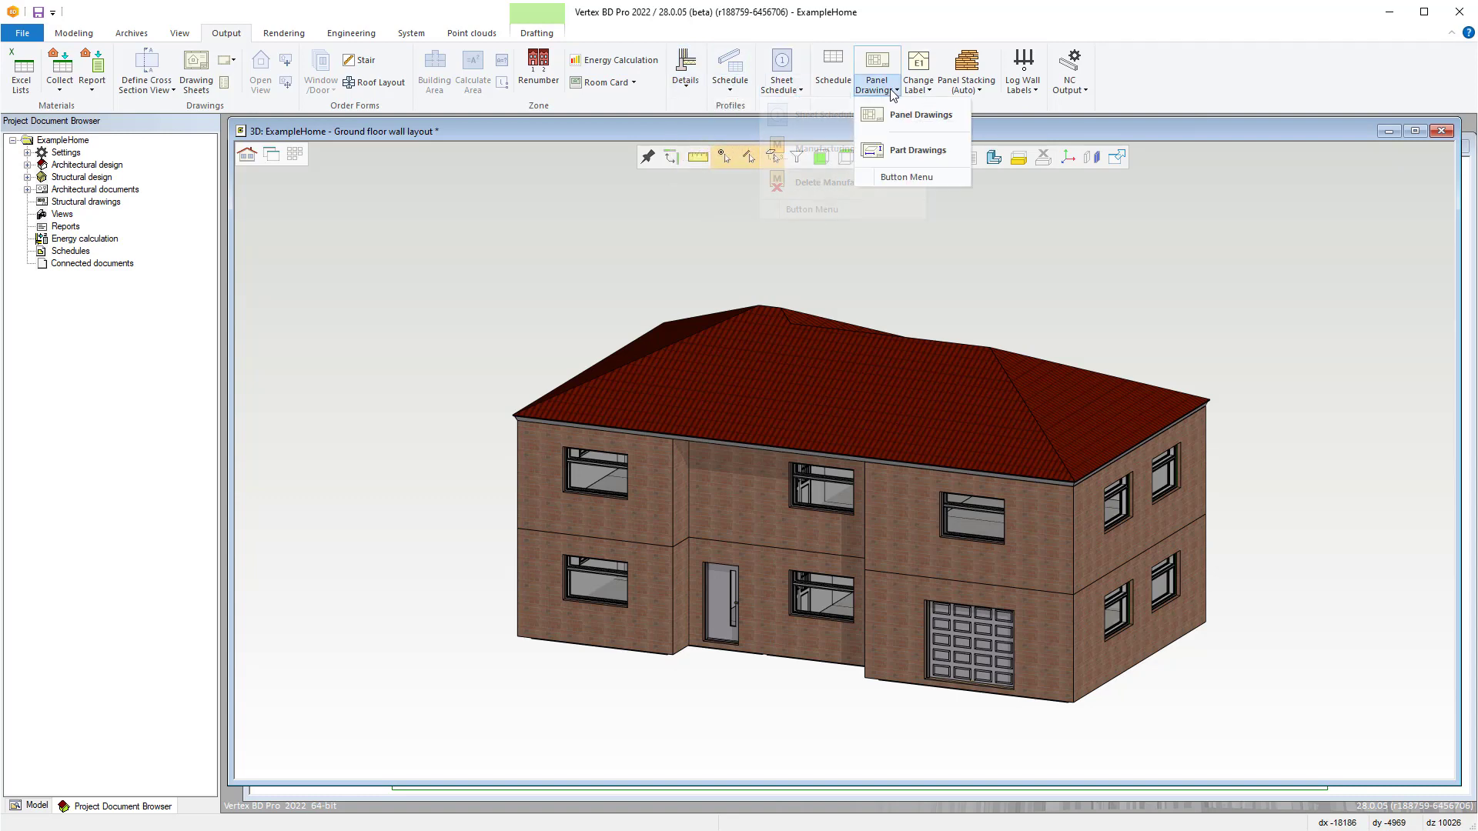
{"action": "left_click", "coordinate": [935, 93]}
{"action": "left_click", "coordinate": [970, 93]}
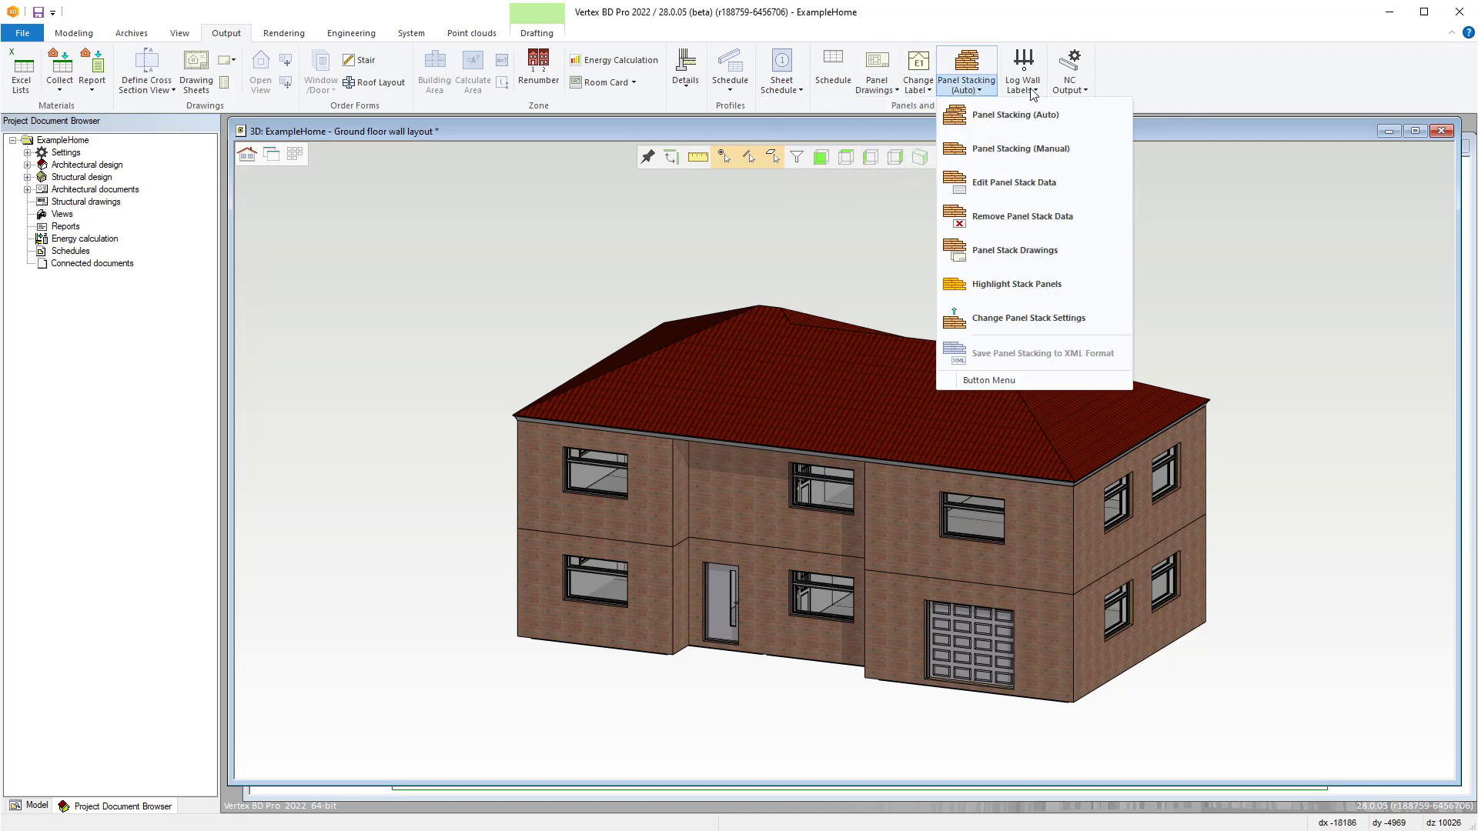
{"action": "left_click", "coordinate": [1032, 92]}
{"action": "left_click", "coordinate": [1078, 91]}
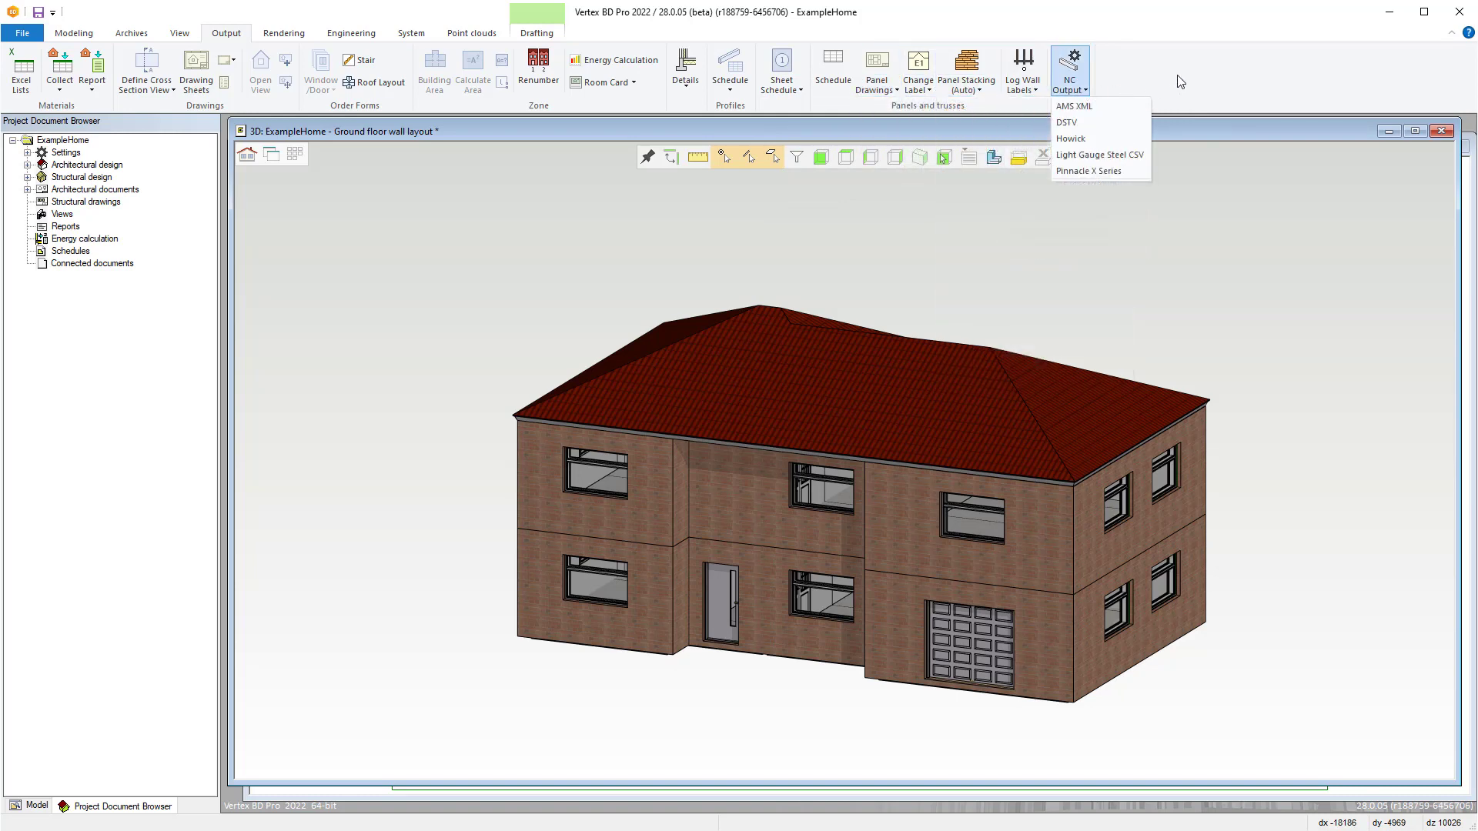
{"action": "left_click", "coordinate": [1180, 82]}
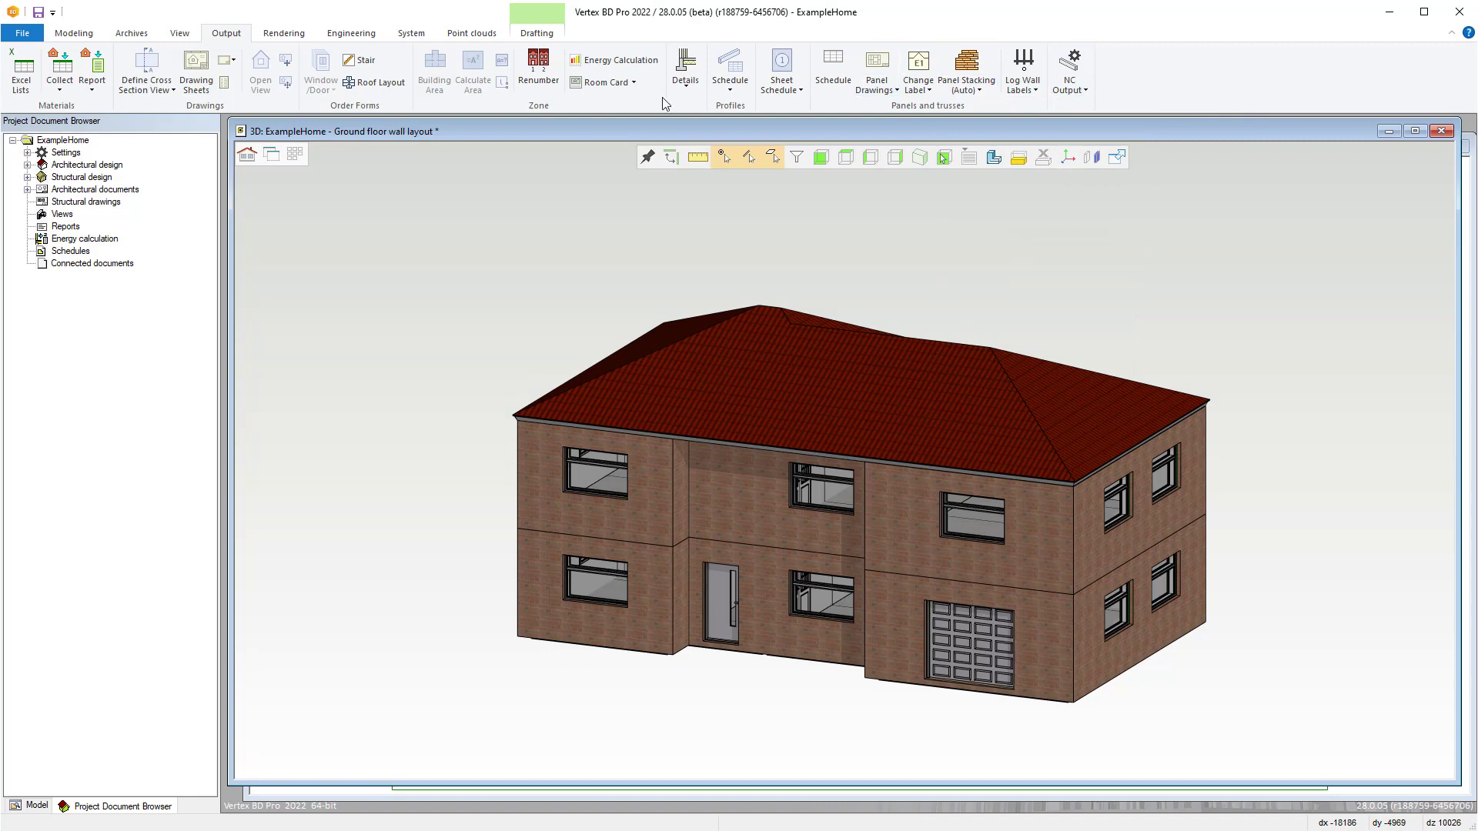
Review the Rendering tab's command groups, then move on to the Engineering tab.
{"action": "left_click", "coordinate": [269, 40]}
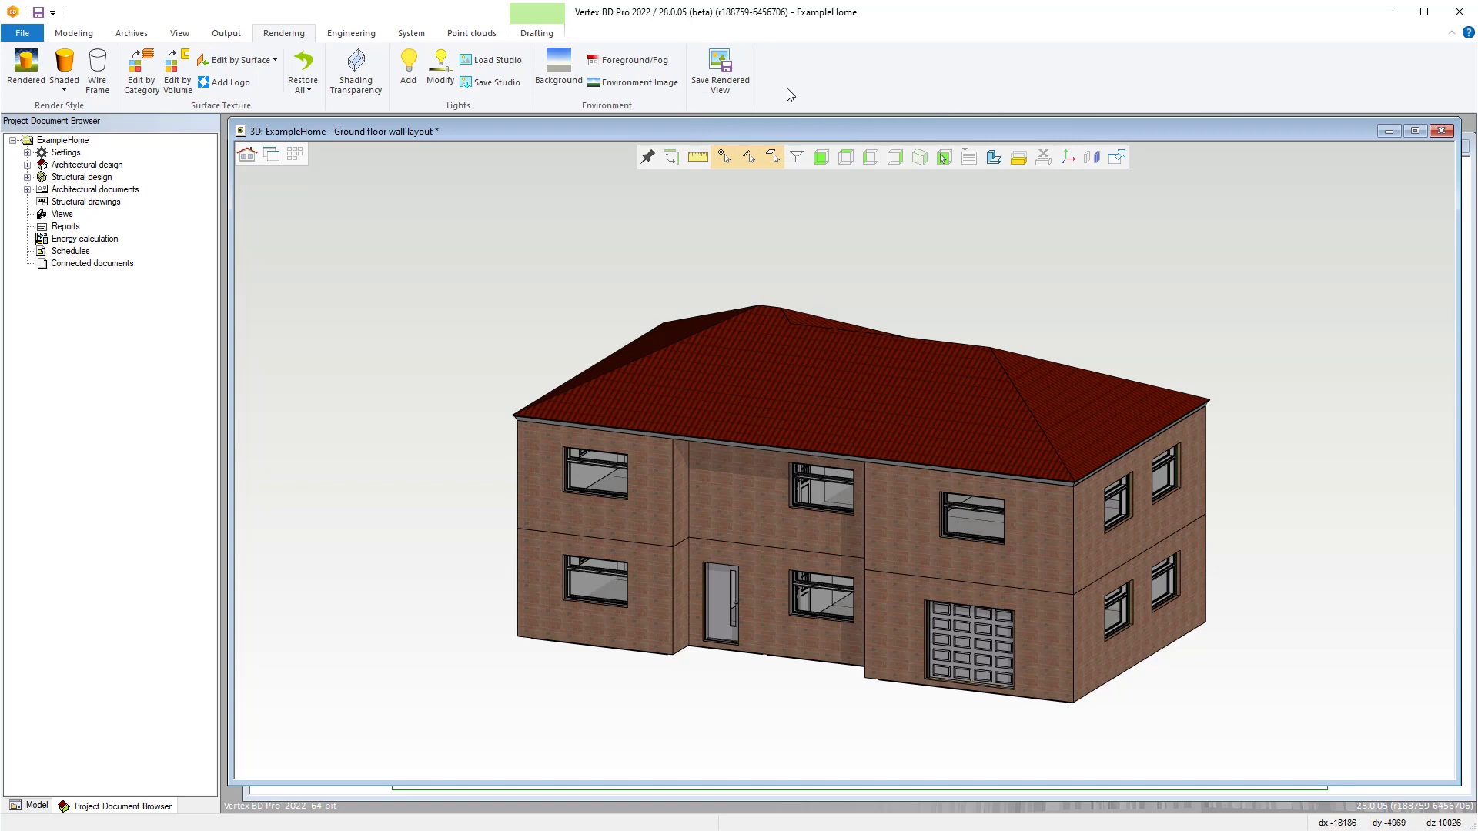
{"action": "left_click", "coordinate": [363, 39]}
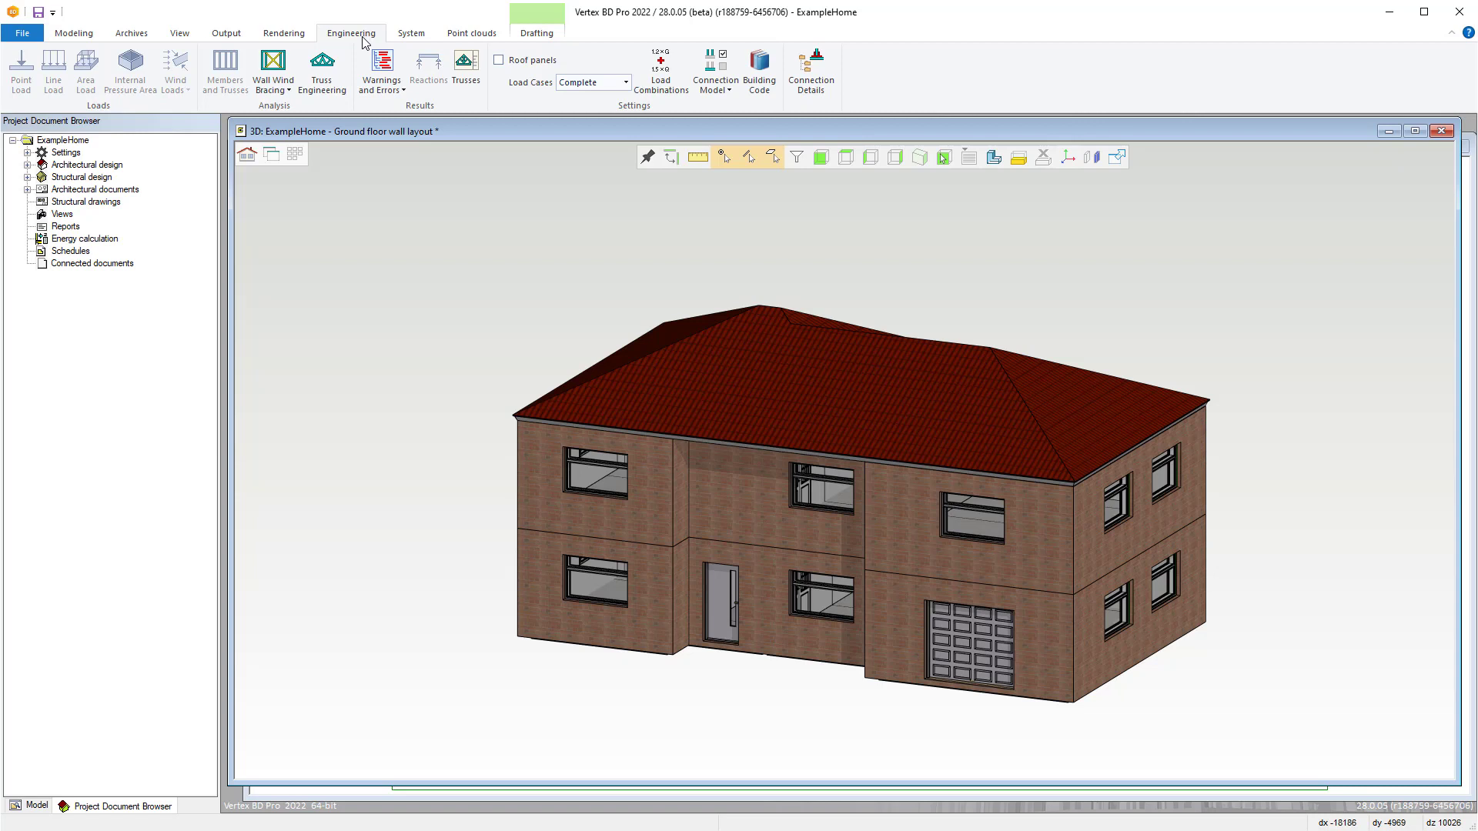
Preview the Wall Wind Bracing, Warnings and Errors and Connection Model dropdowns, then switch to System.
{"action": "left_click", "coordinate": [289, 90]}
{"action": "left_click", "coordinate": [393, 90]}
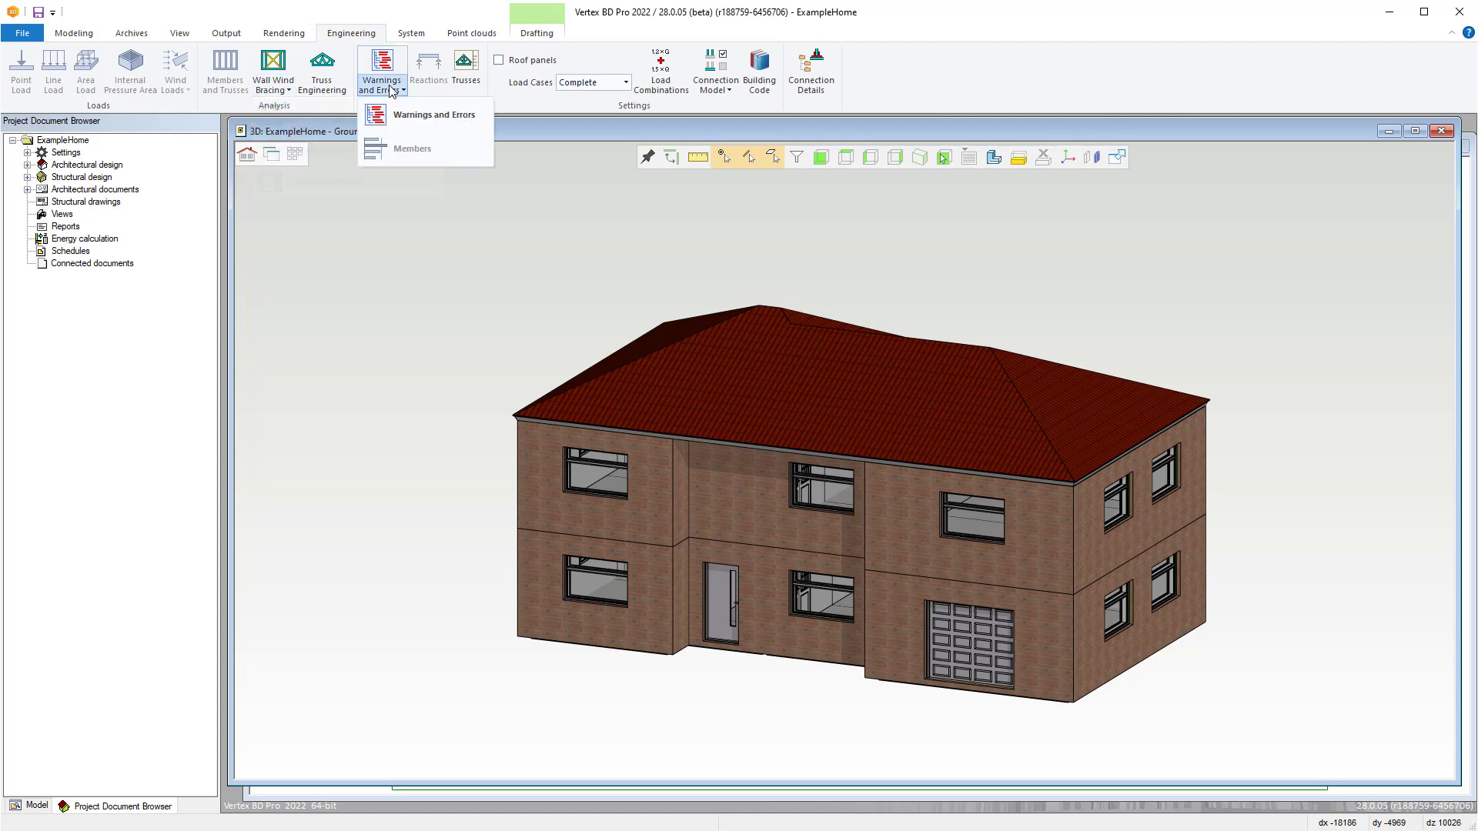
{"action": "left_click", "coordinate": [516, 99]}
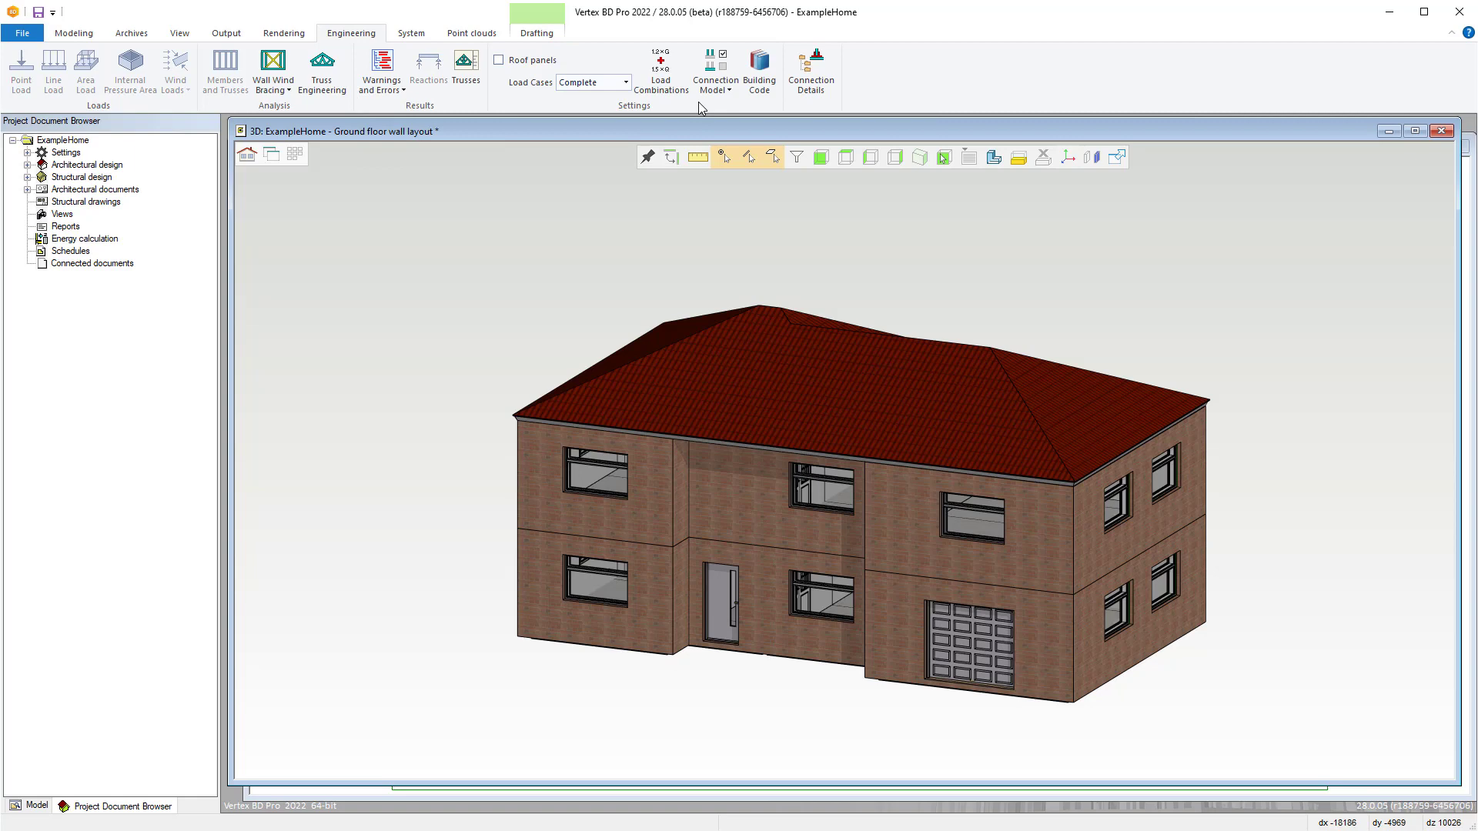
{"action": "left_click", "coordinate": [728, 91]}
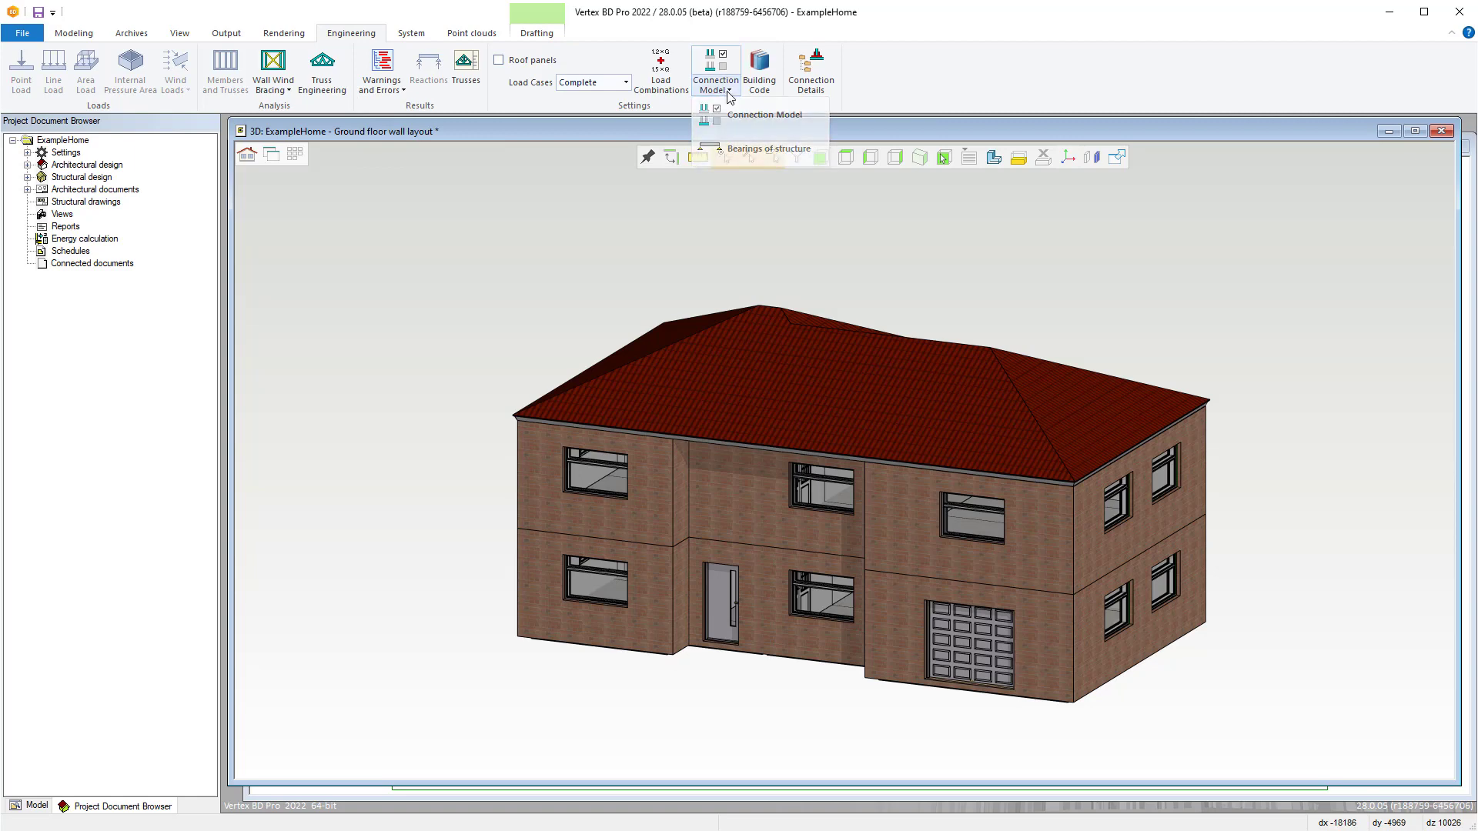
{"action": "left_click", "coordinate": [728, 91]}
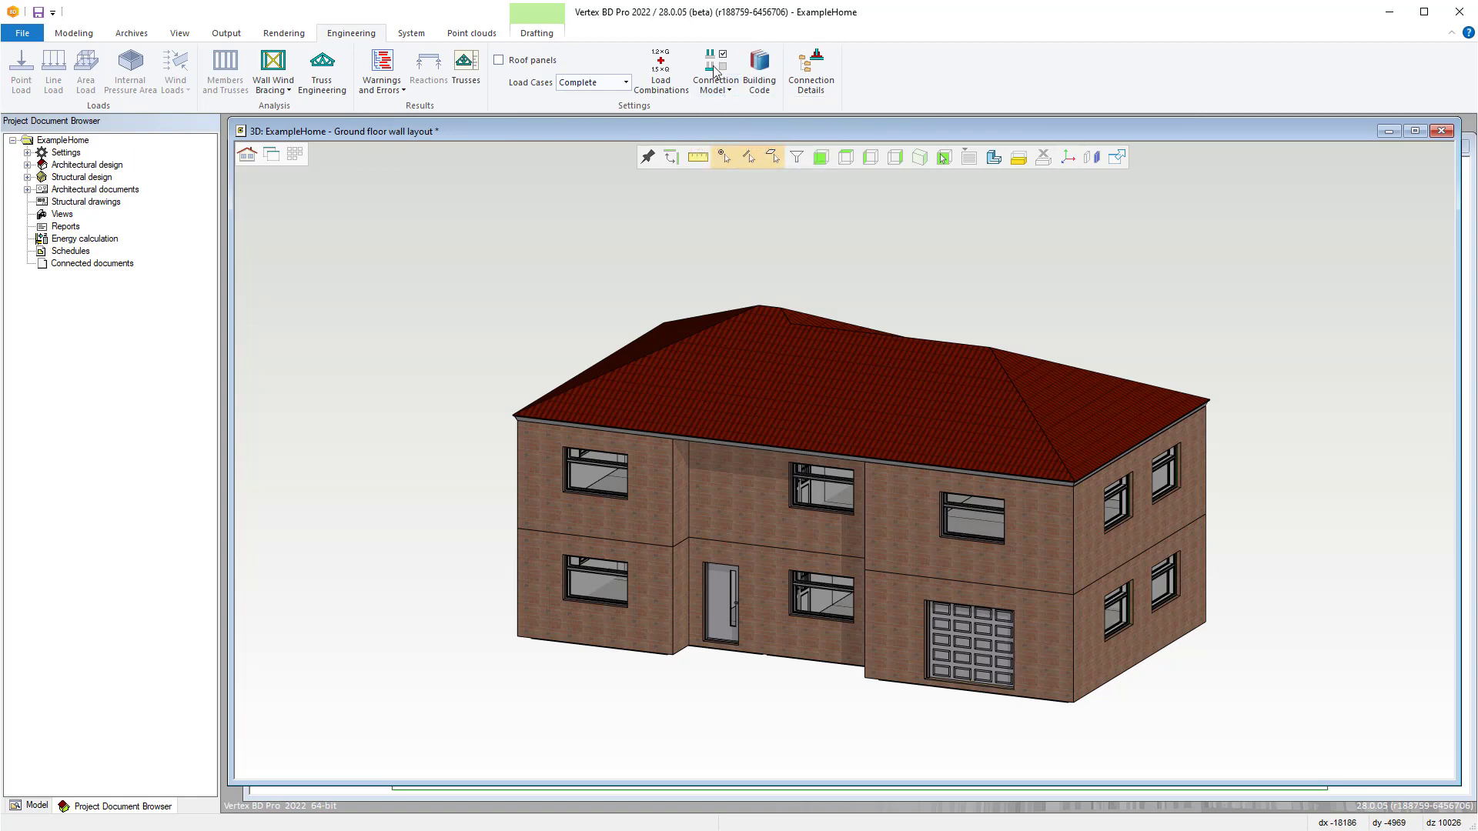
{"action": "left_click", "coordinate": [413, 36]}
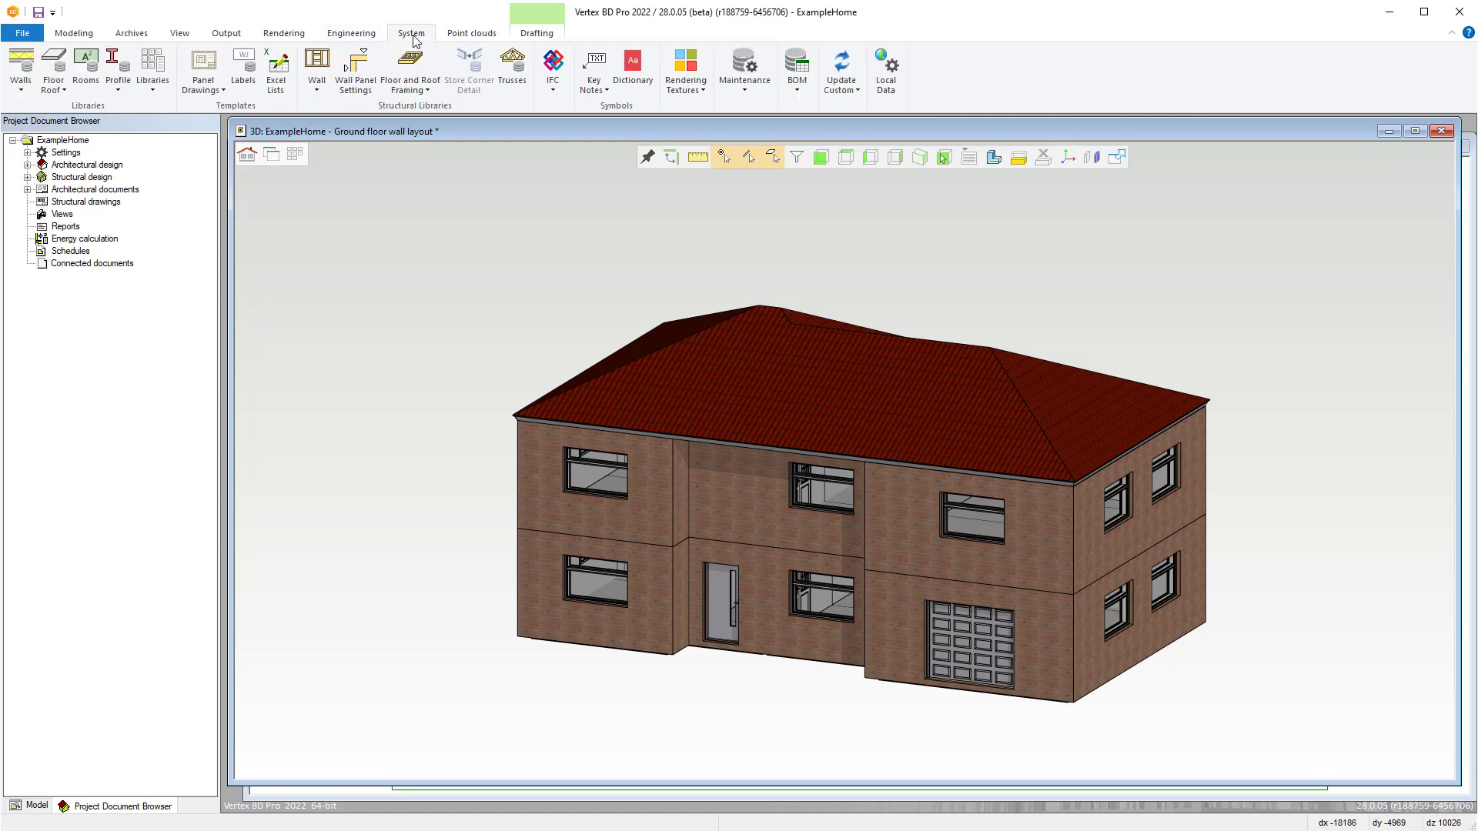
{"action": "left_click", "coordinate": [14, 92]}
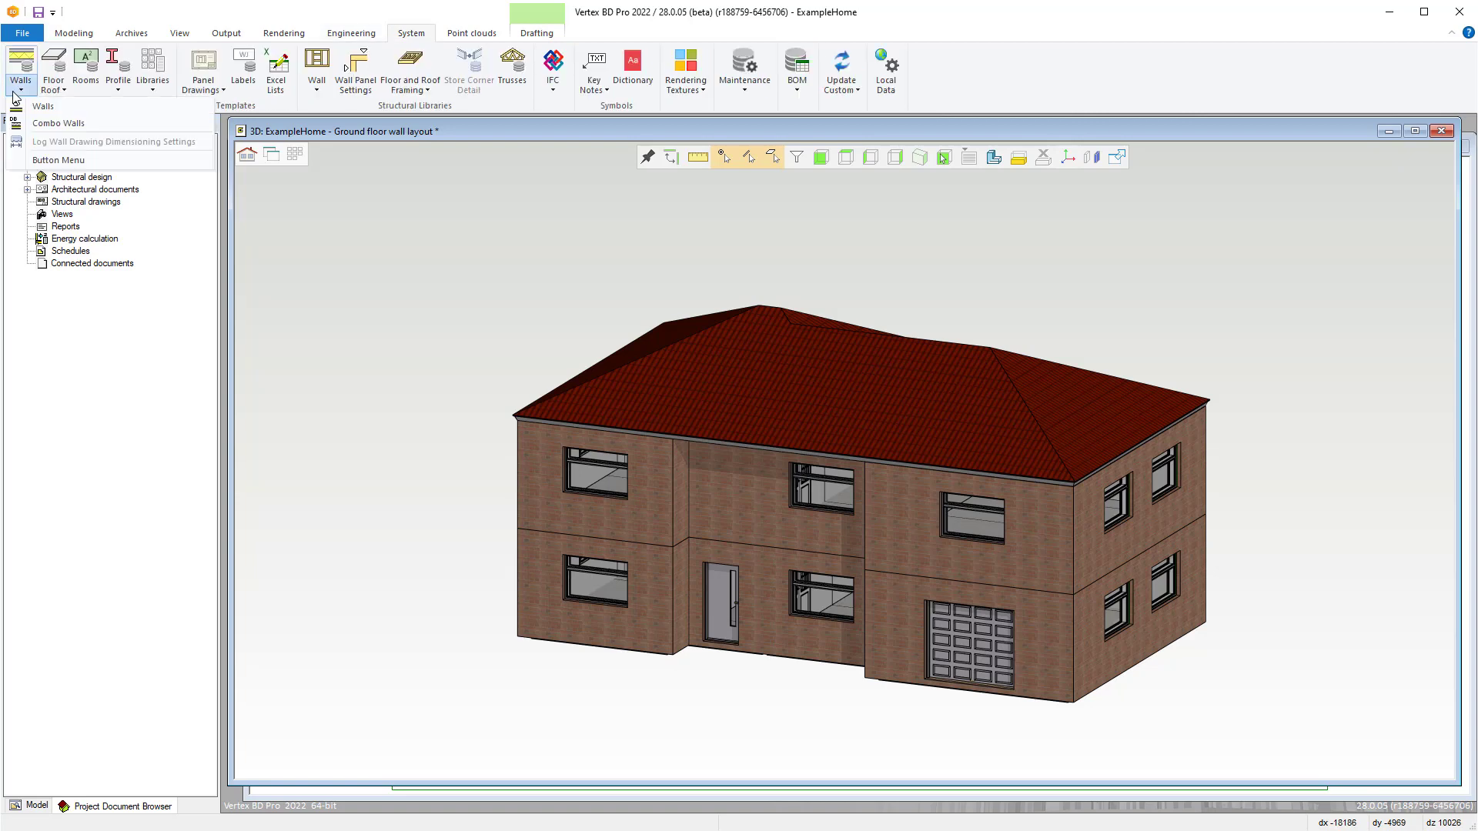
{"action": "left_click", "coordinate": [54, 90]}
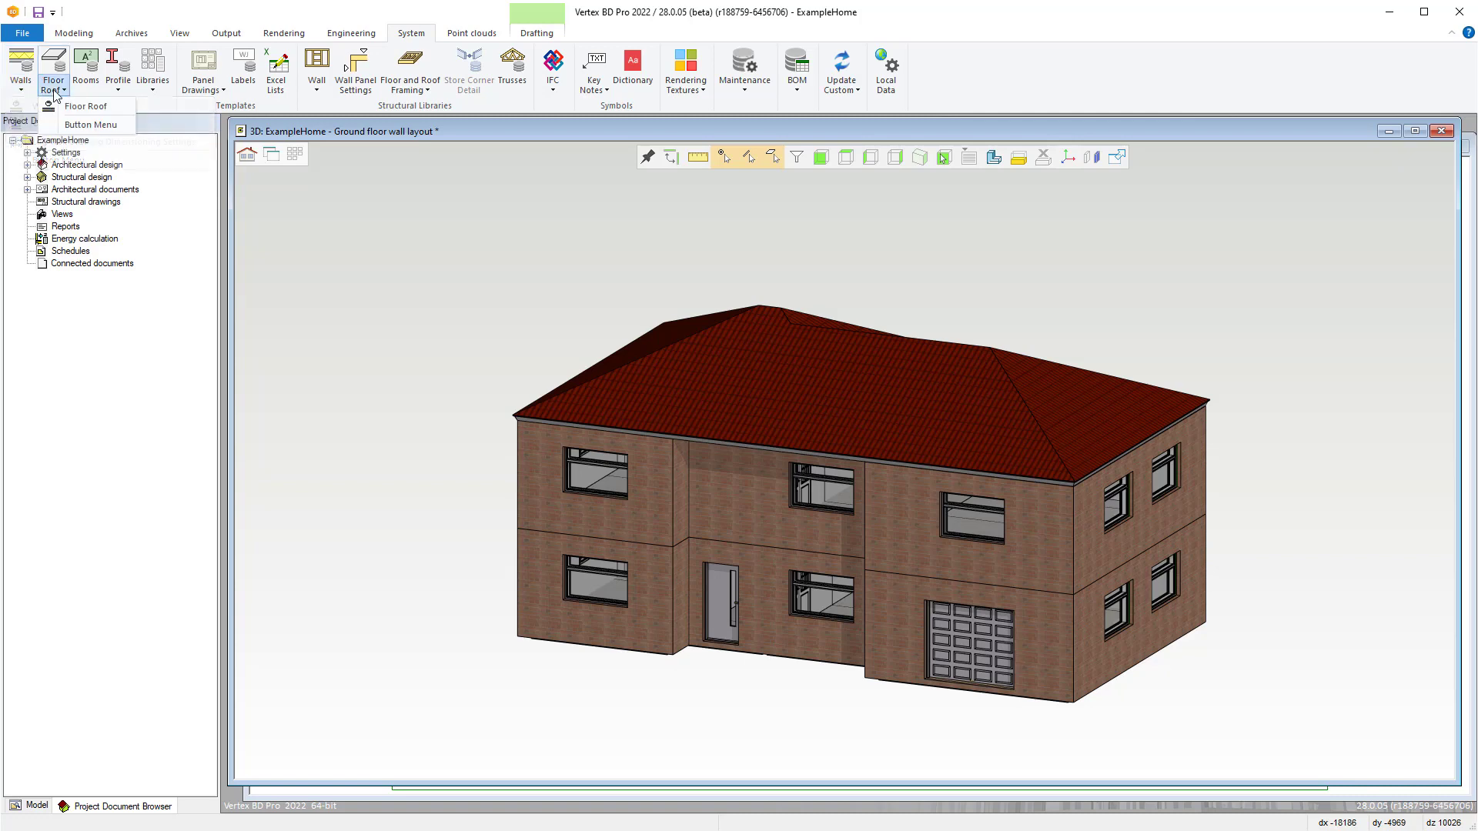
{"action": "left_click", "coordinate": [115, 92]}
{"action": "left_click", "coordinate": [154, 91]}
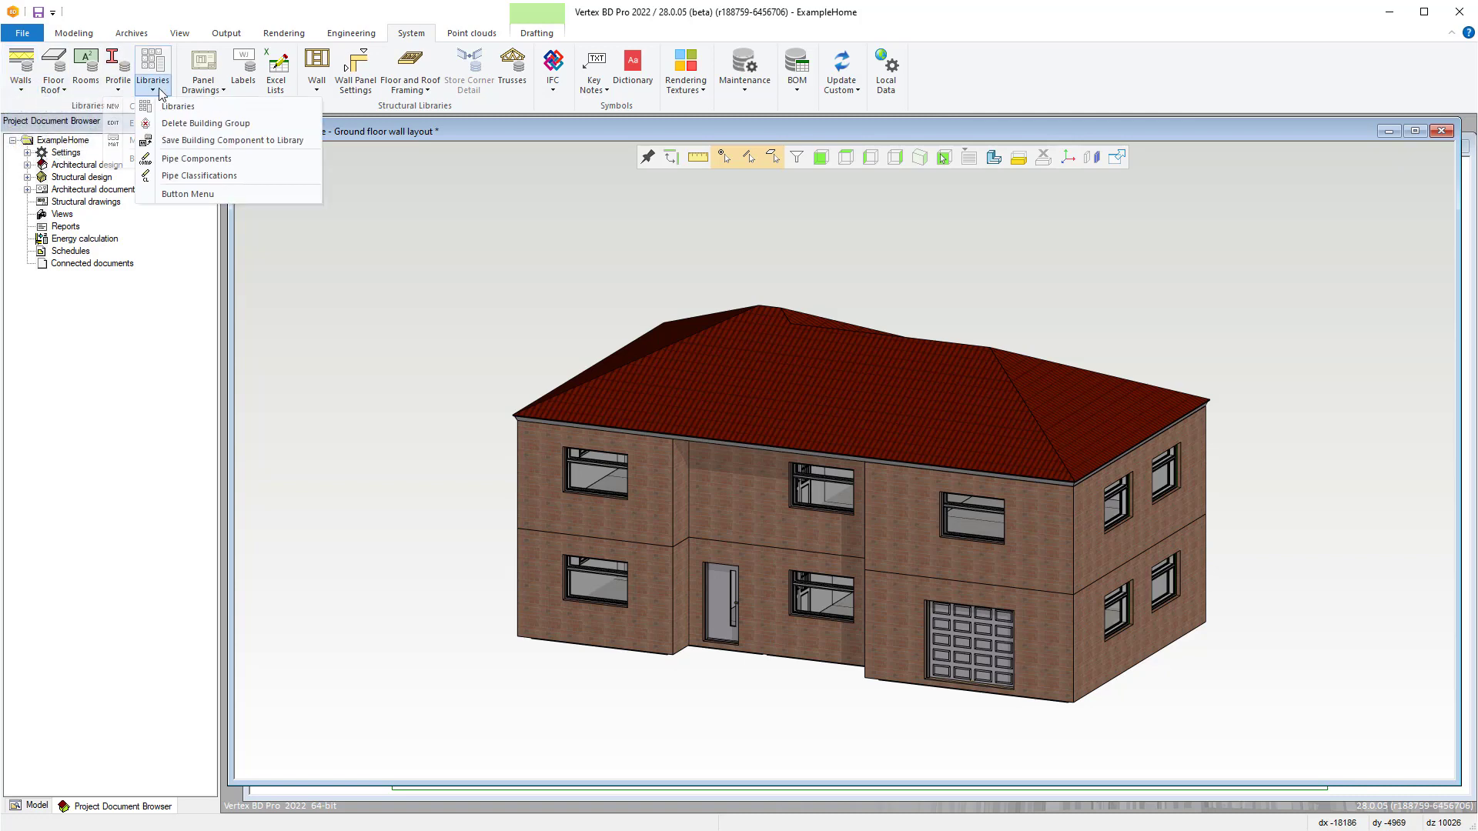
{"action": "left_click", "coordinate": [221, 91]}
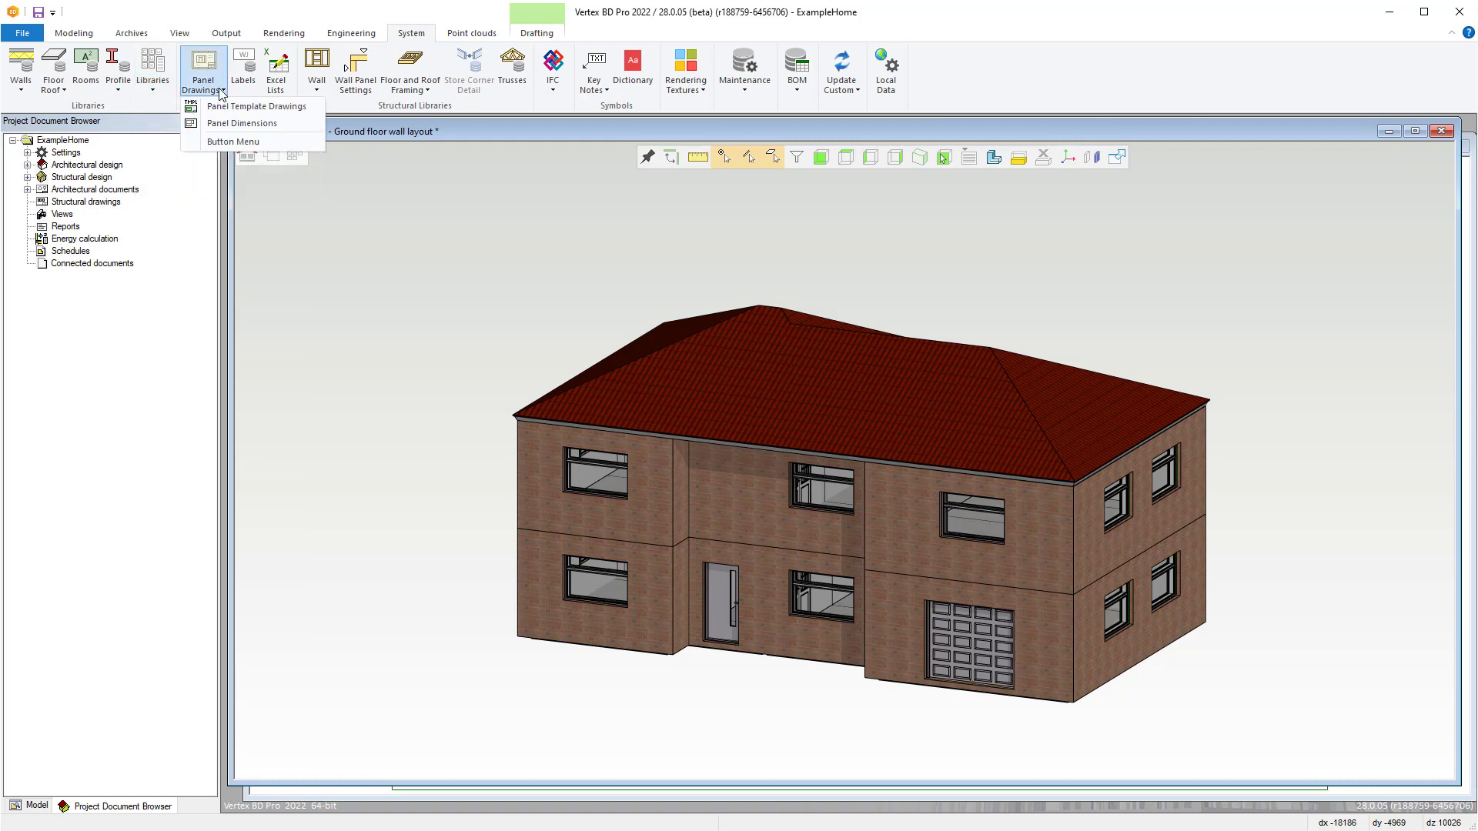
{"action": "left_click", "coordinate": [308, 92]}
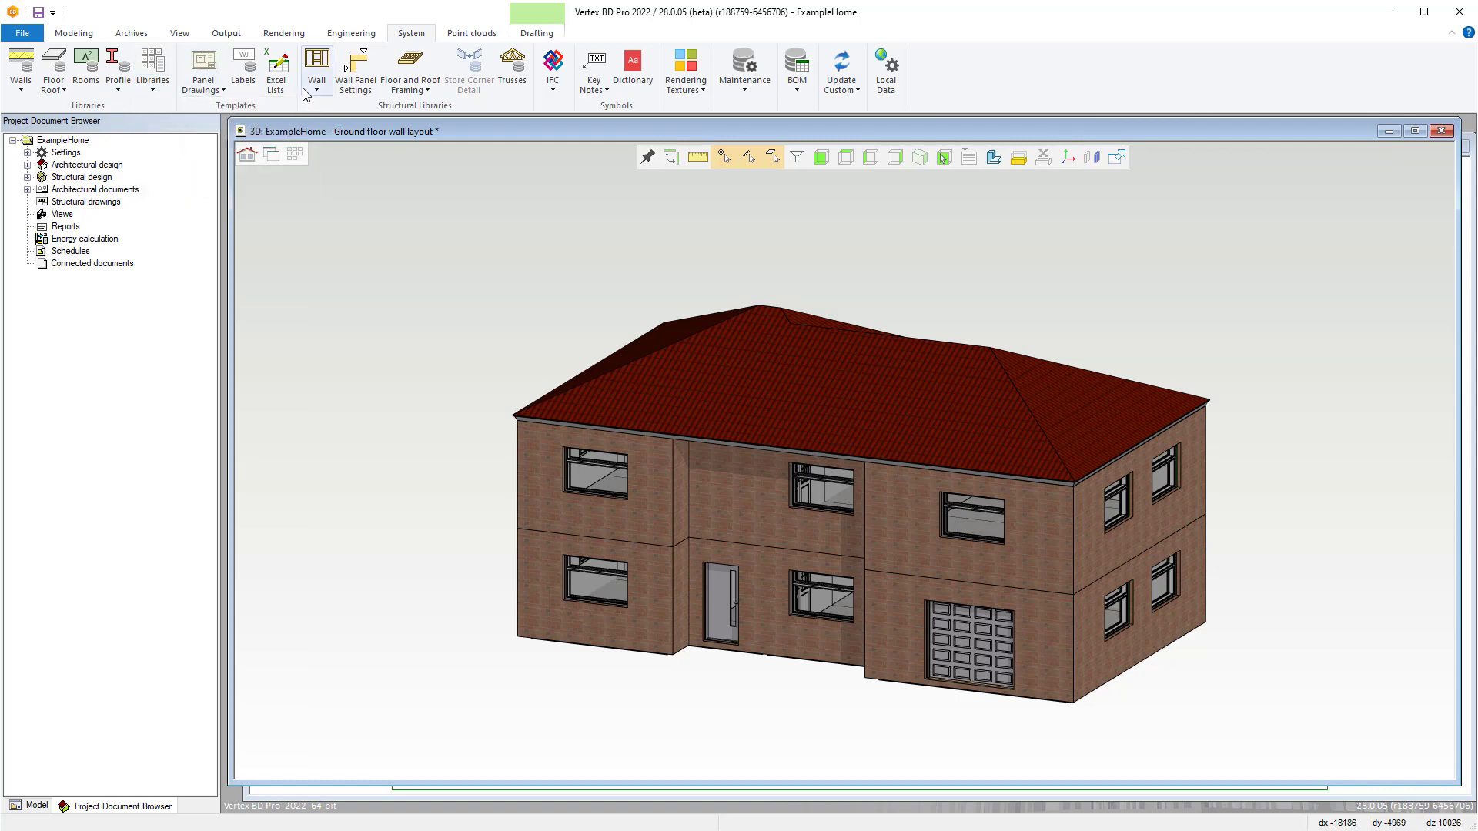
{"action": "left_click", "coordinate": [420, 91]}
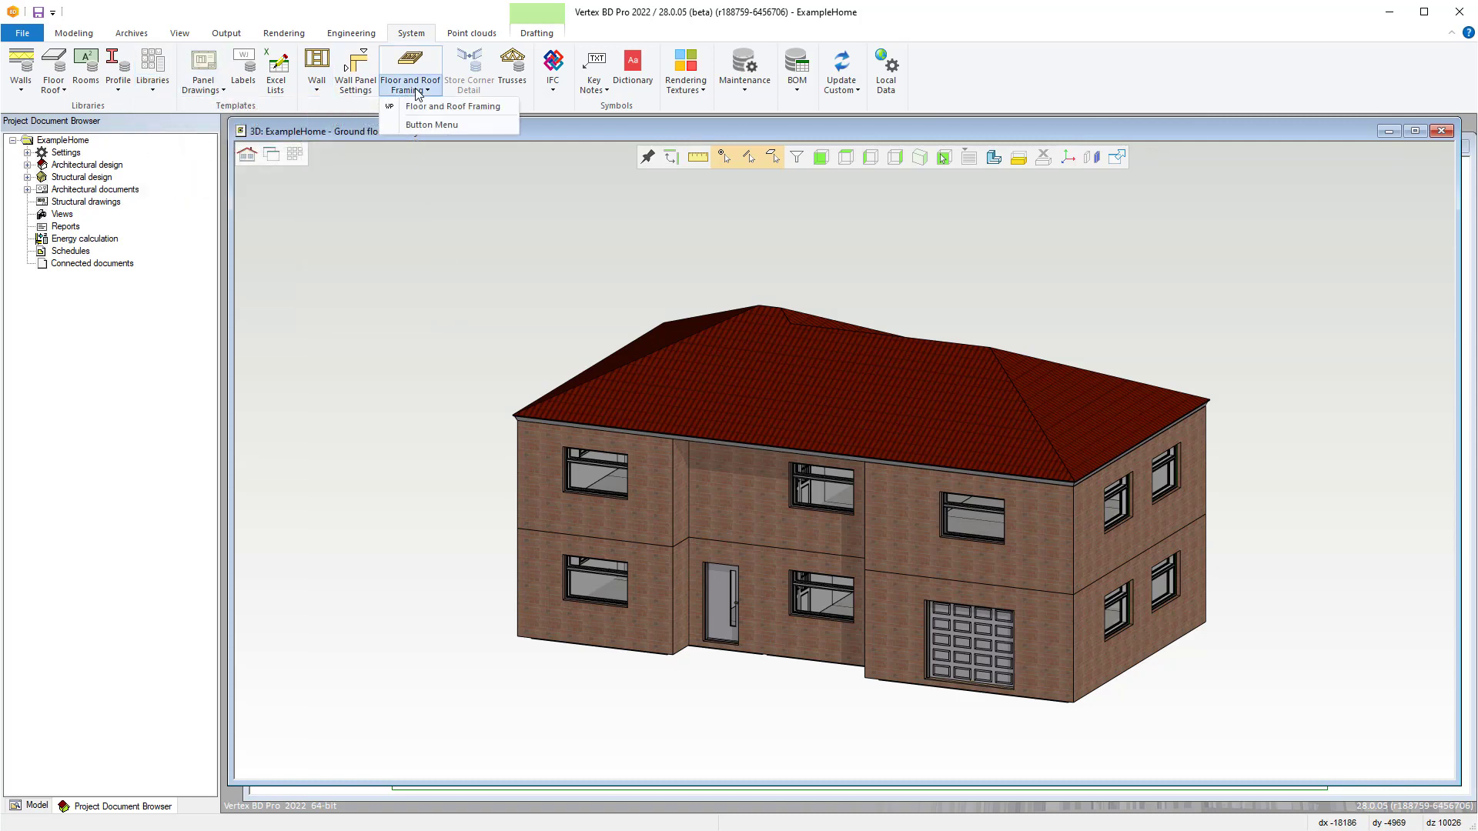
{"action": "left_click", "coordinate": [555, 92]}
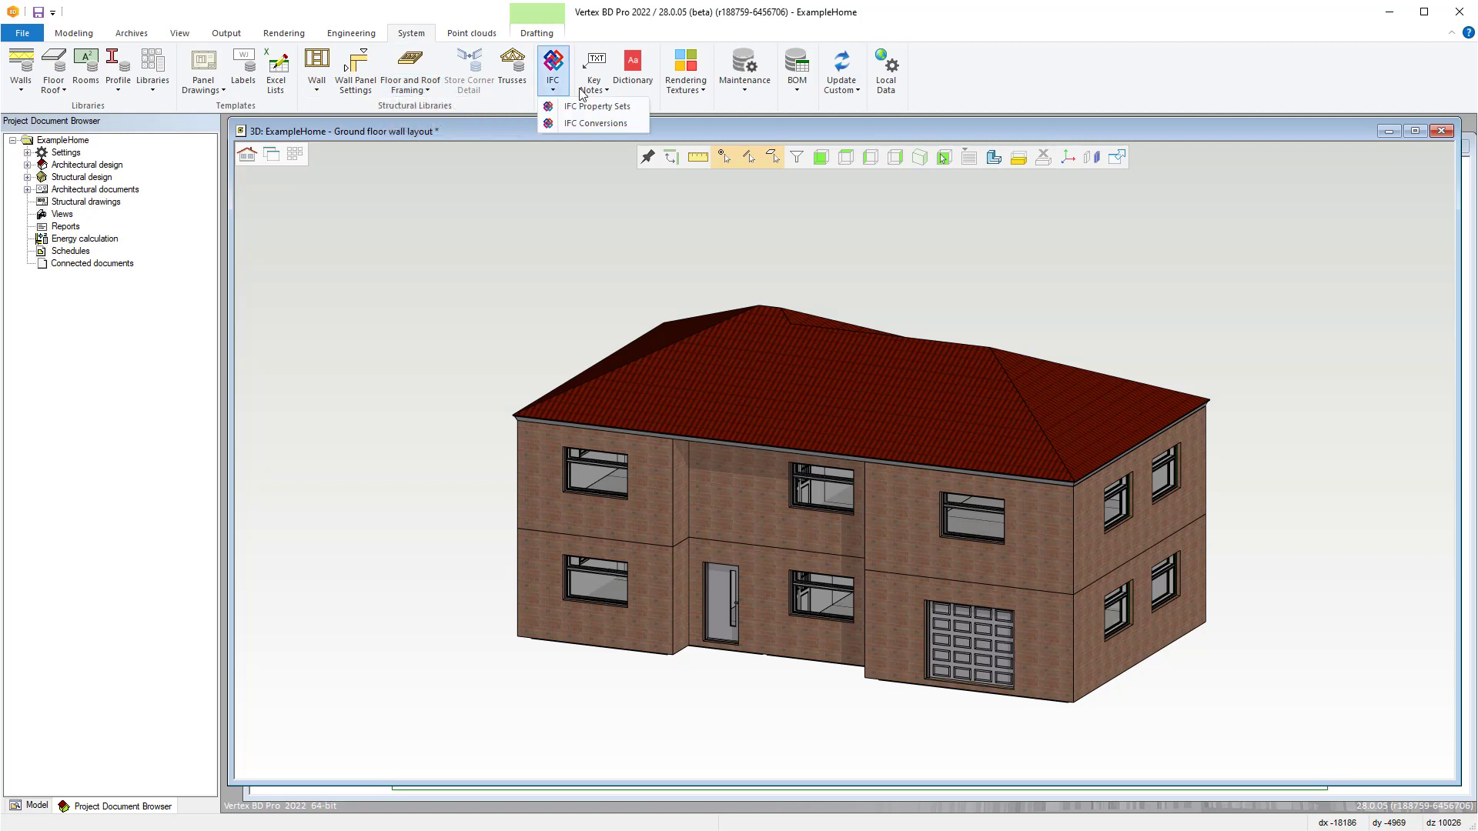
{"action": "left_click", "coordinate": [593, 91]}
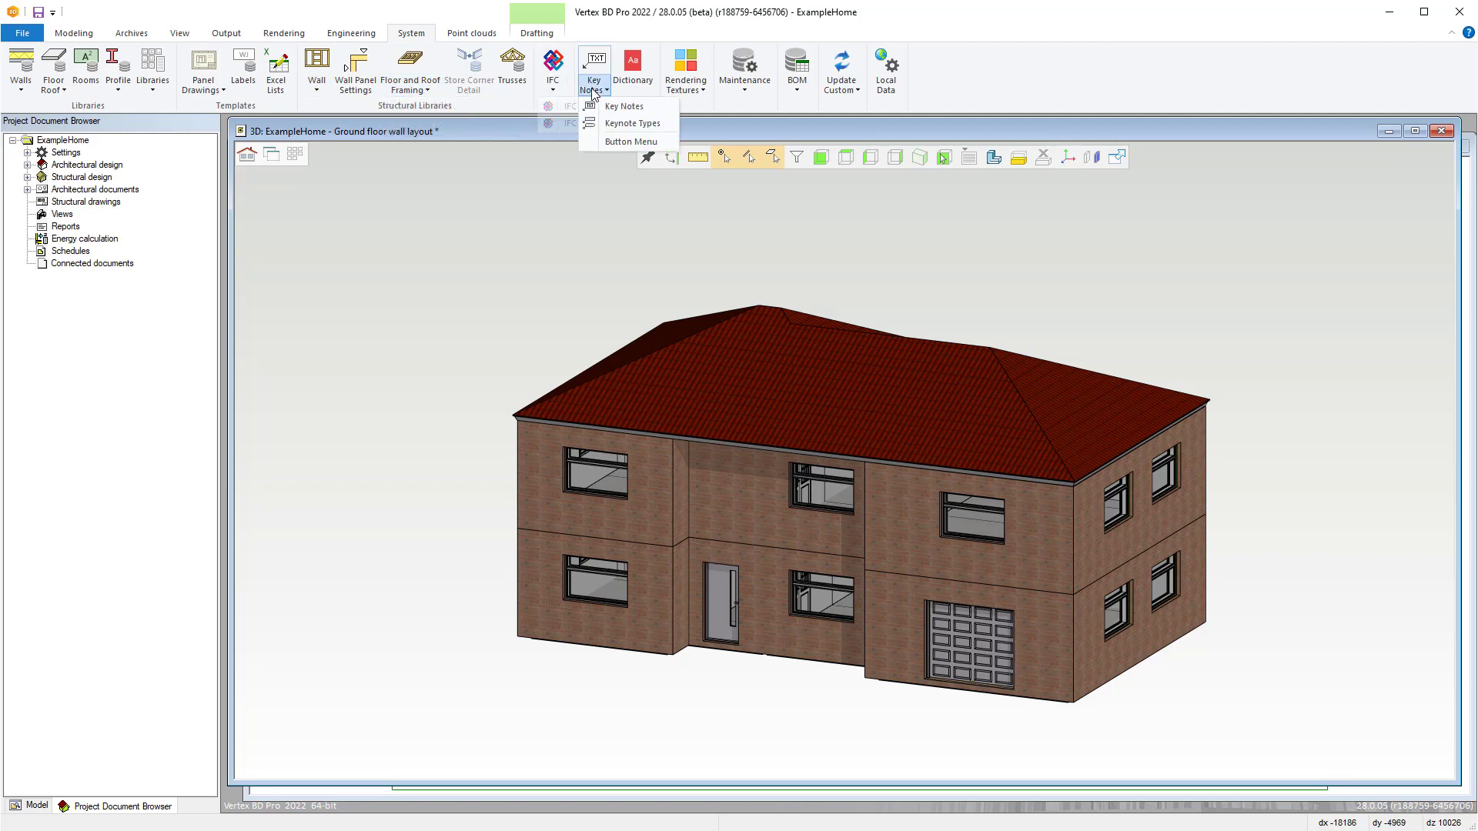
{"action": "left_click", "coordinate": [686, 90]}
{"action": "left_click", "coordinate": [745, 90]}
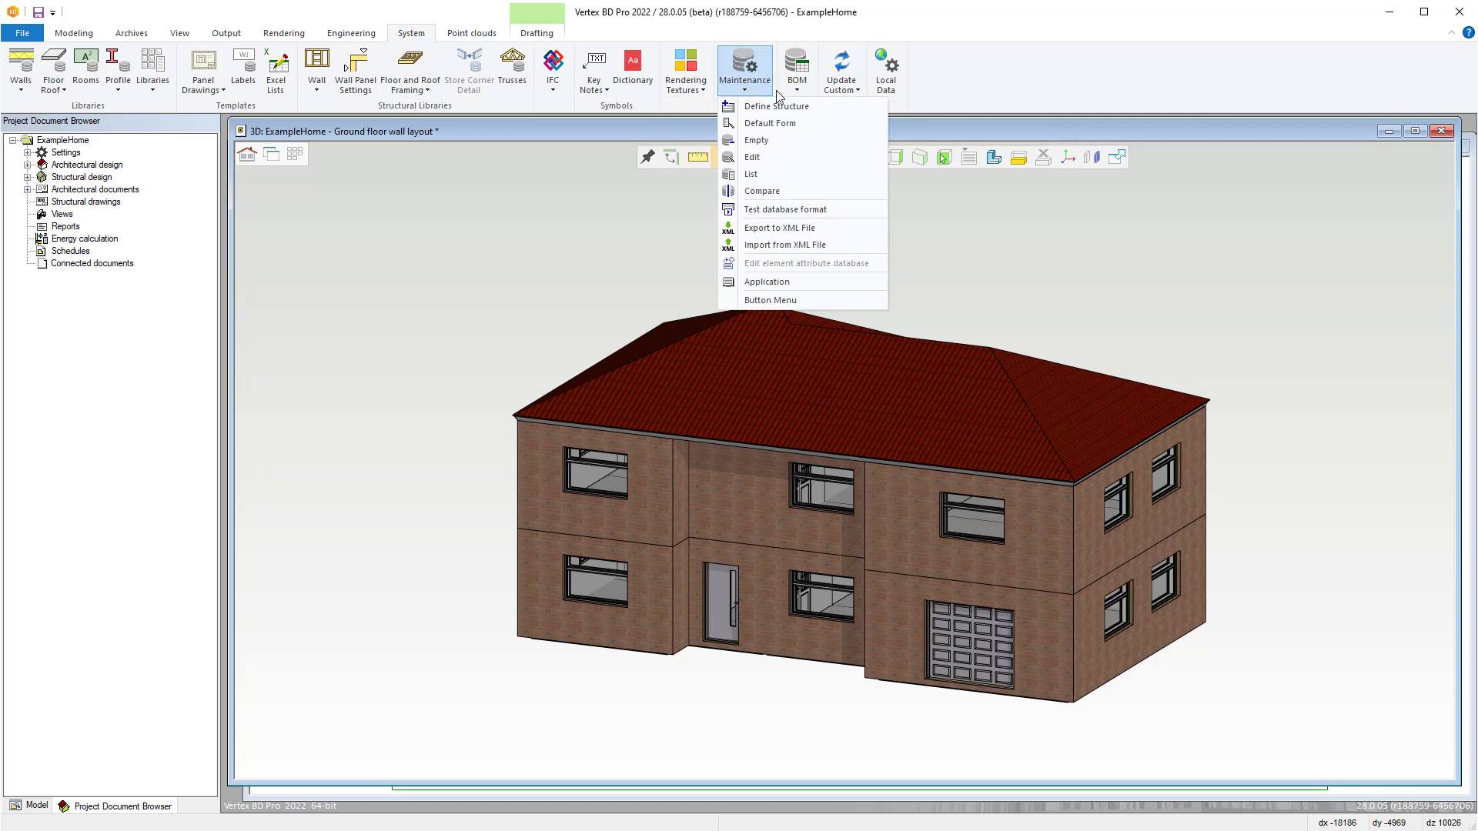
{"action": "left_click", "coordinate": [804, 92]}
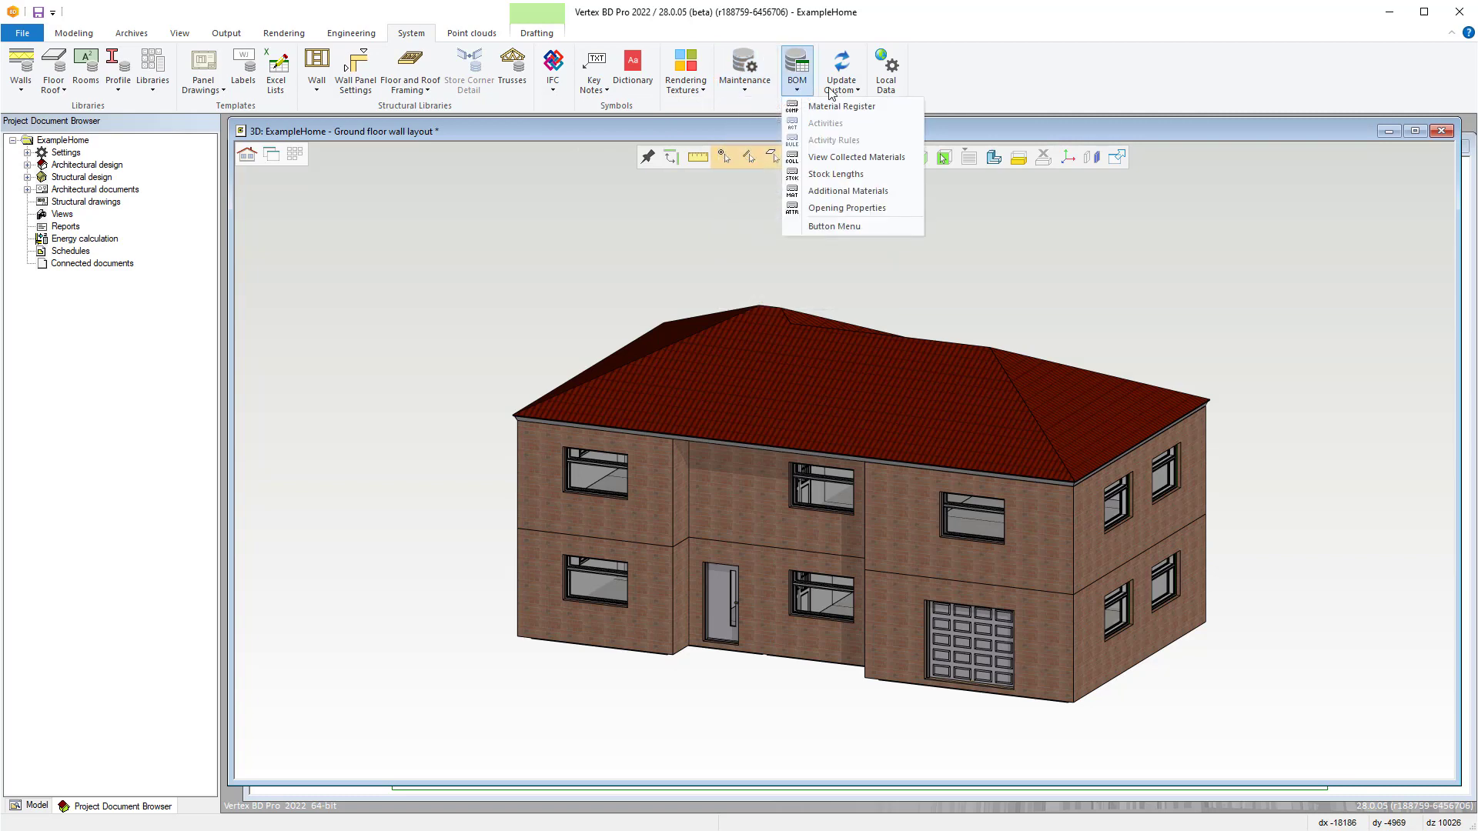
{"action": "left_click", "coordinate": [856, 90]}
Close the custom update options and select the front-left ground-floor wall to show the Wall tab.
{"action": "left_click", "coordinate": [929, 92]}
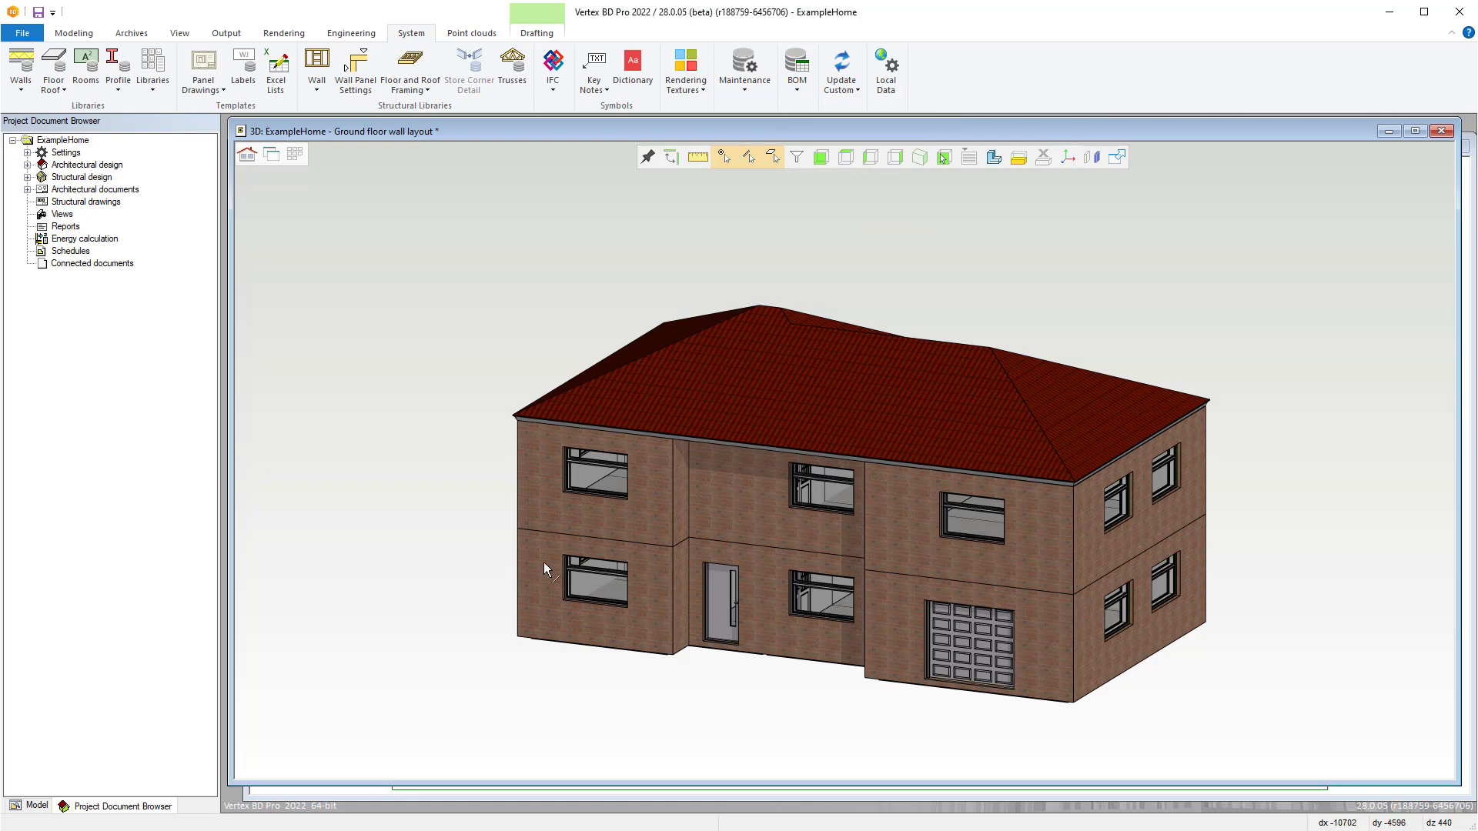
{"action": "left_click", "coordinate": [644, 594]}
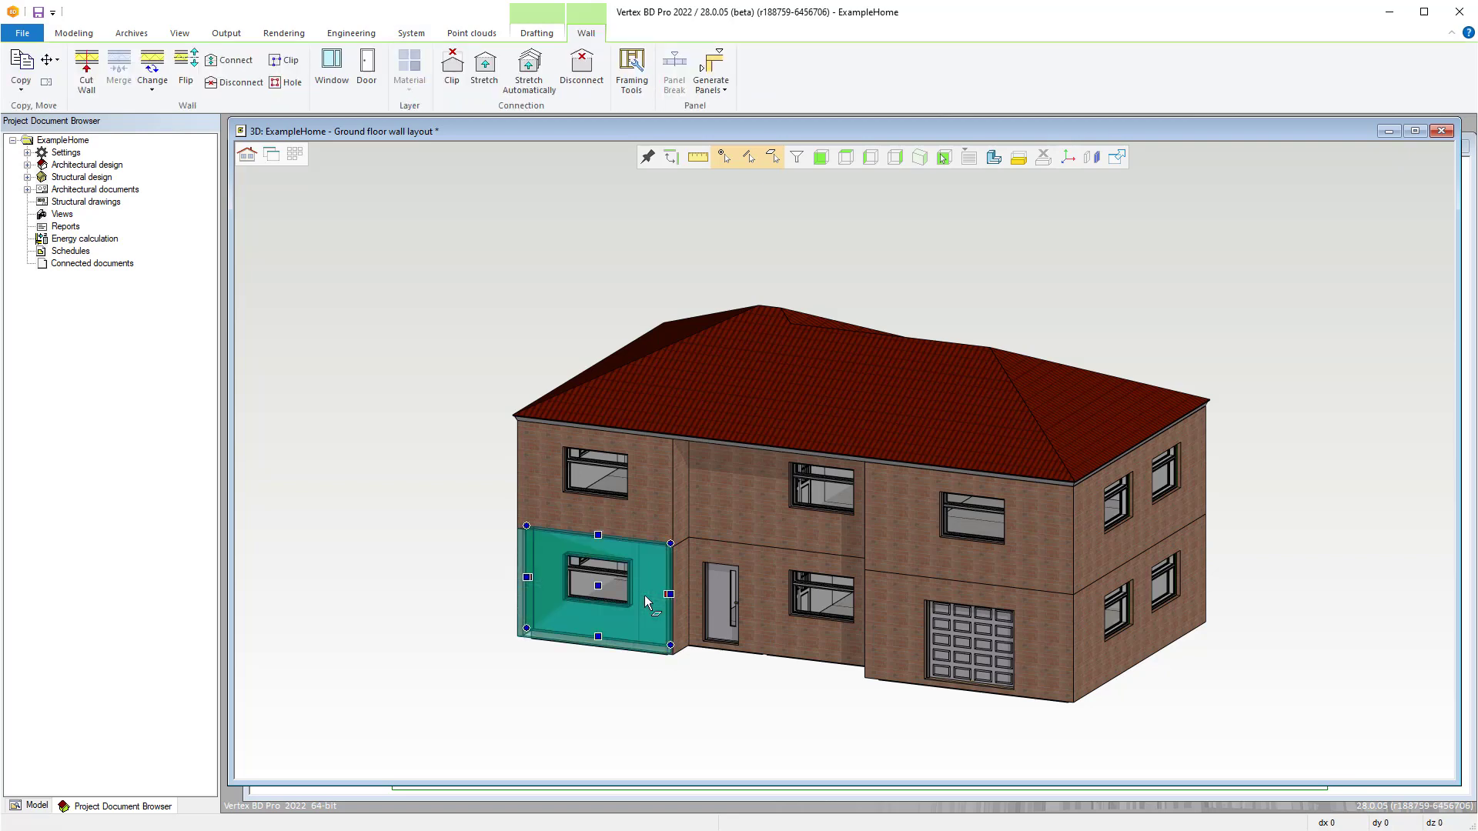